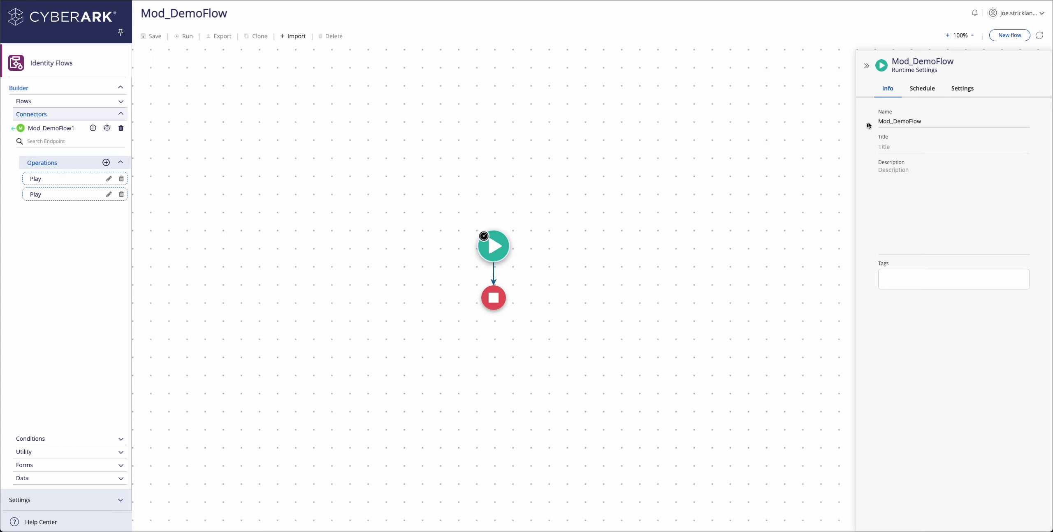
Set the flow description to 'Expected Input:' followed by a pasted username/status JSON template.
left_click(911, 178)
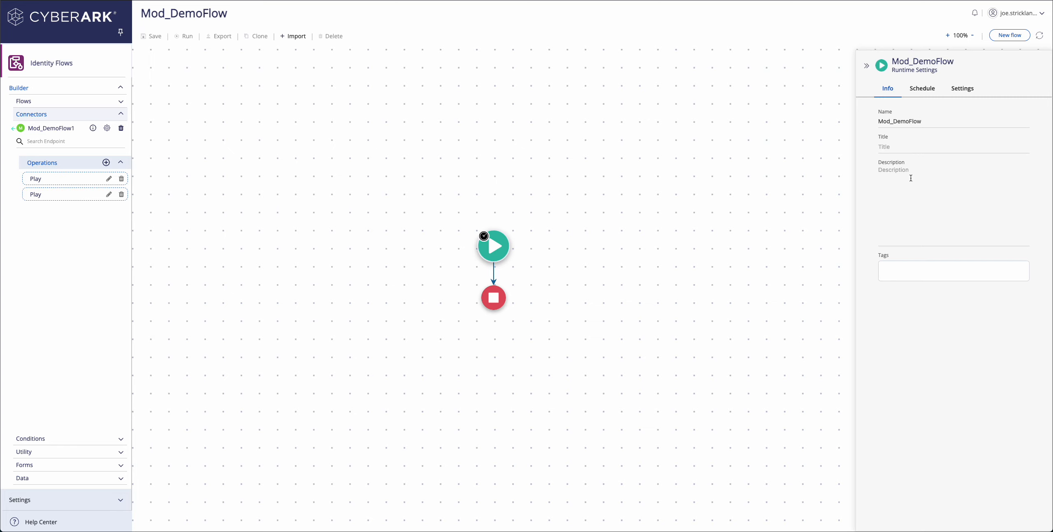
type("Expected Input:")
key("Return")
type("{     \"username\": \"\",     \"status\": \"\" }")
left_click(962, 88)
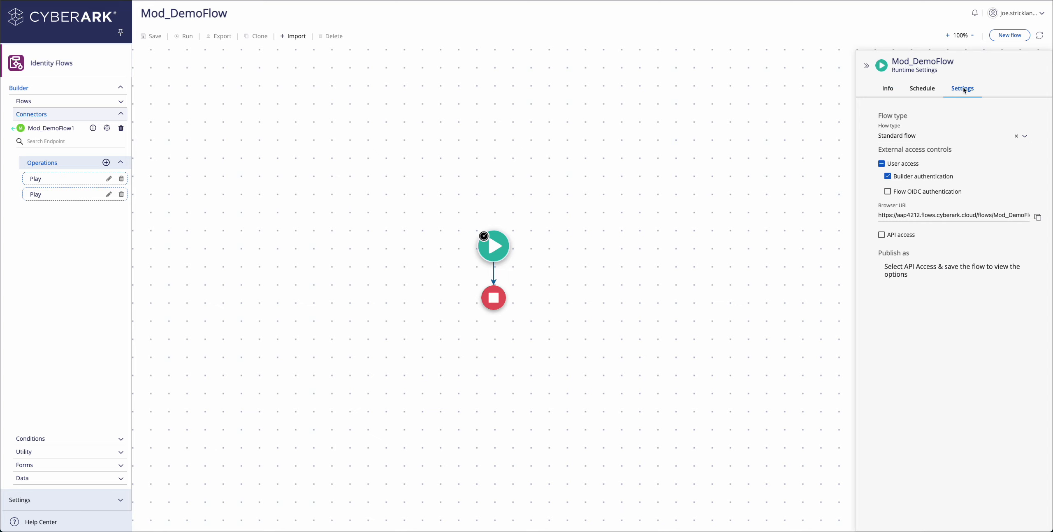
Enable API access with basic authentication and enter the username and password.
left_click(881, 235)
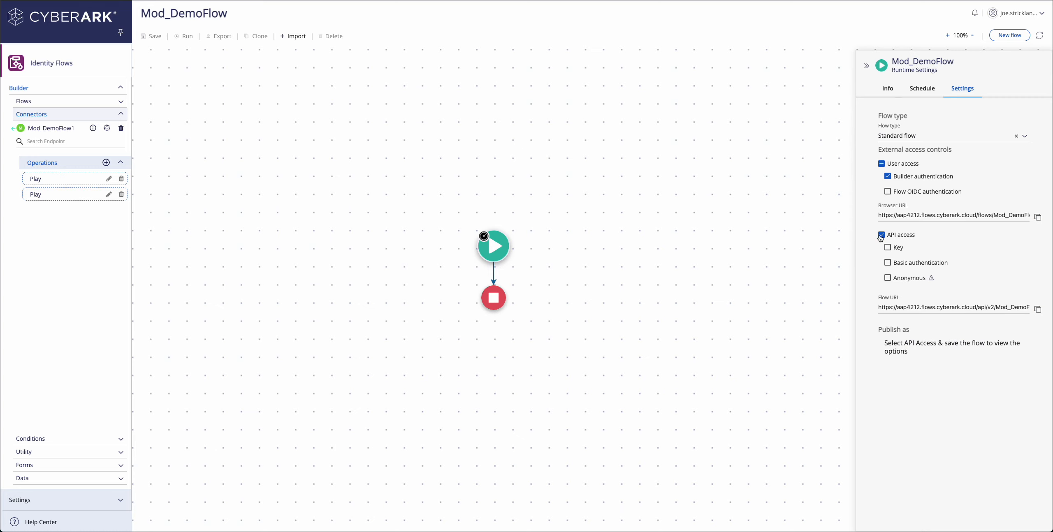
left_click(887, 262)
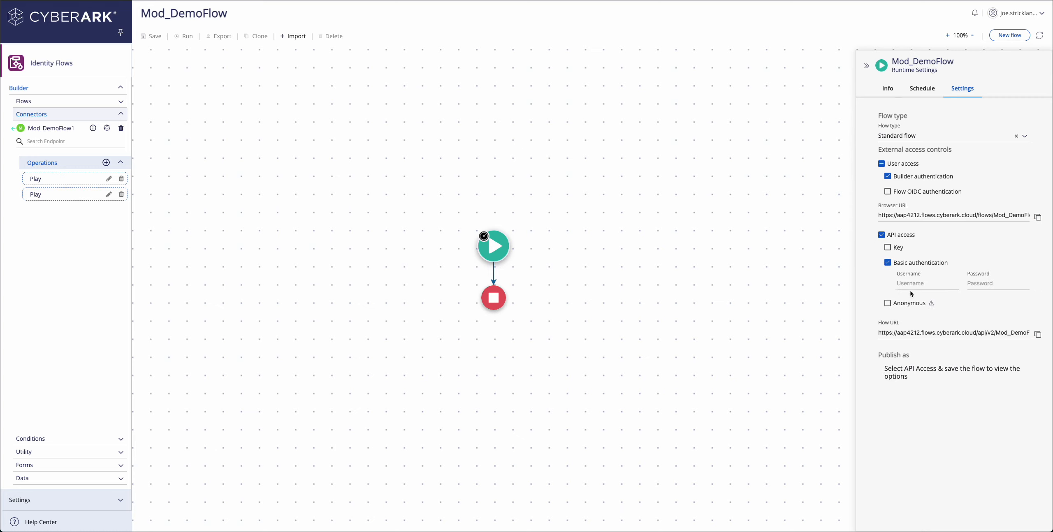
left_click(911, 285)
type("demouser")
key("Tab")
type("d•••••••")
Copy the basic-auth username and the Flow URL.
left_click_drag(924, 284, 897, 284)
left_click_drag(883, 333, 1030, 333)
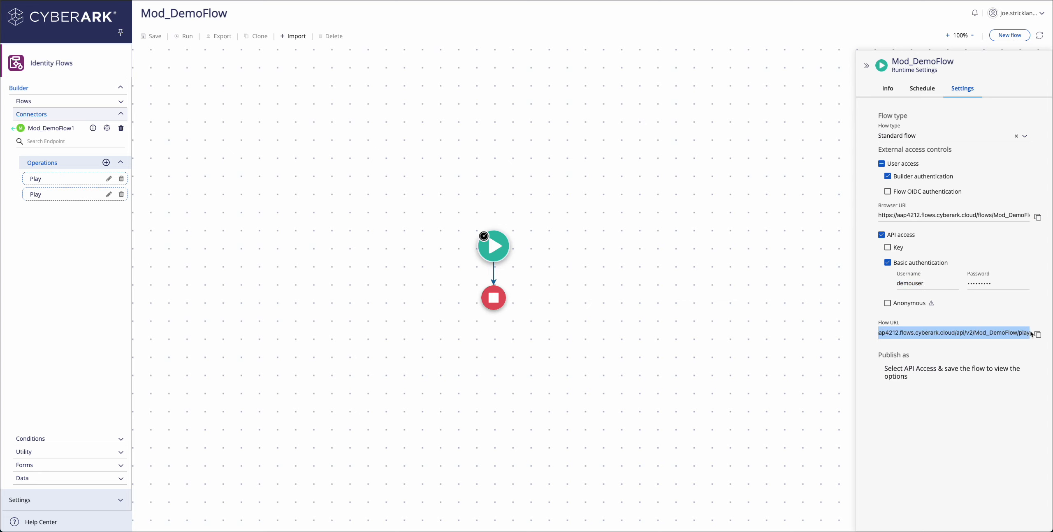
left_click(299, 141)
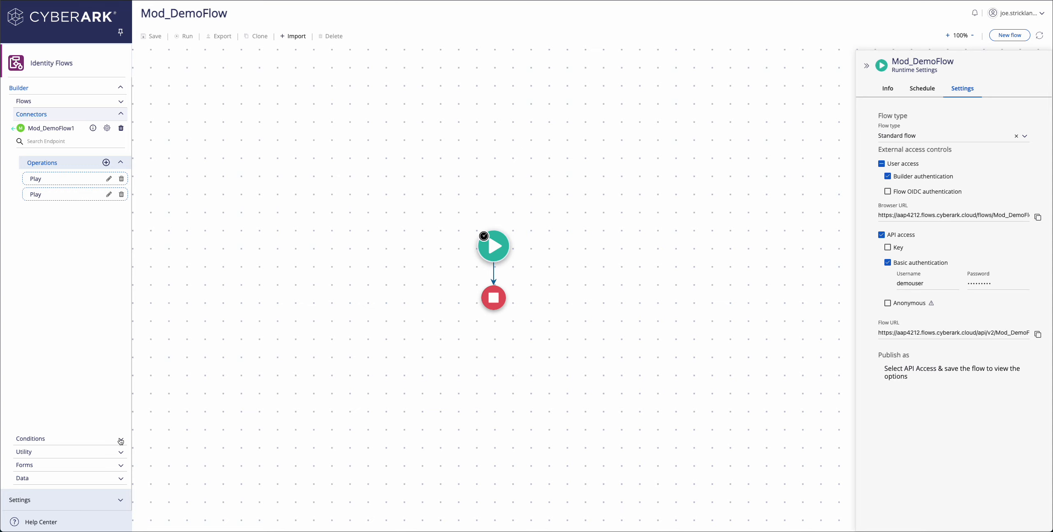
left_click(121, 441)
Add a Split Decision step right after Start and name it 'Check Body'.
left_click_drag(43, 155, 493, 269)
mouse_move(496, 272)
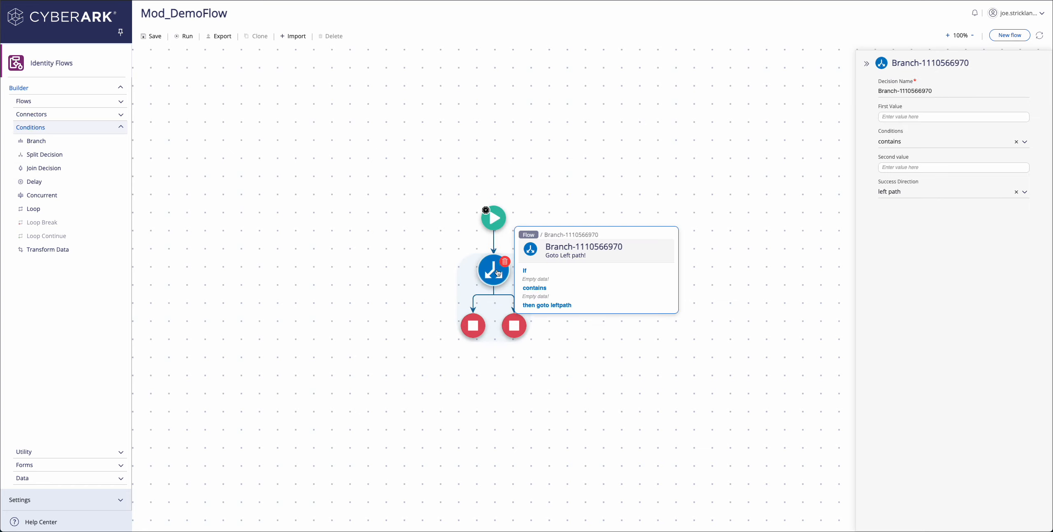
left_click_drag(947, 92, 845, 88)
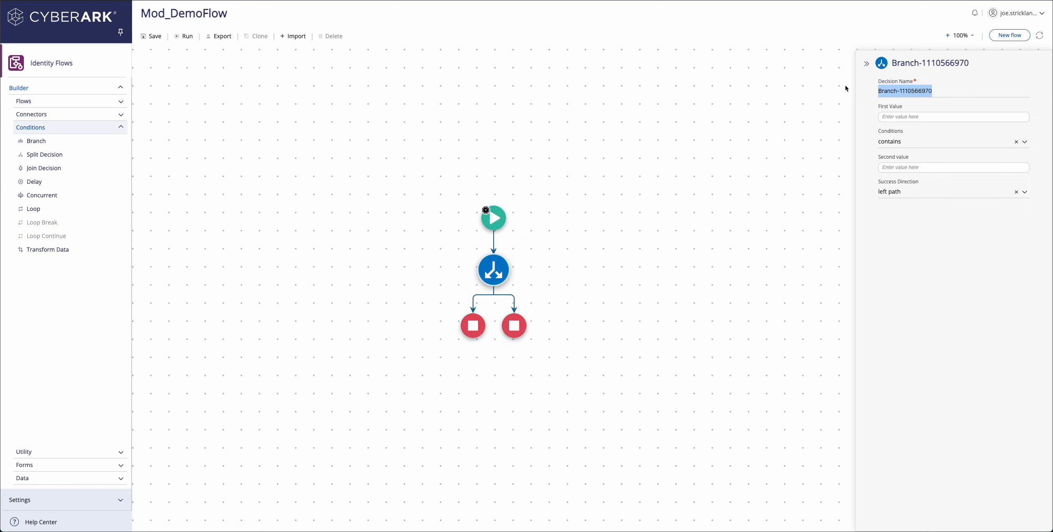
type("Ch")
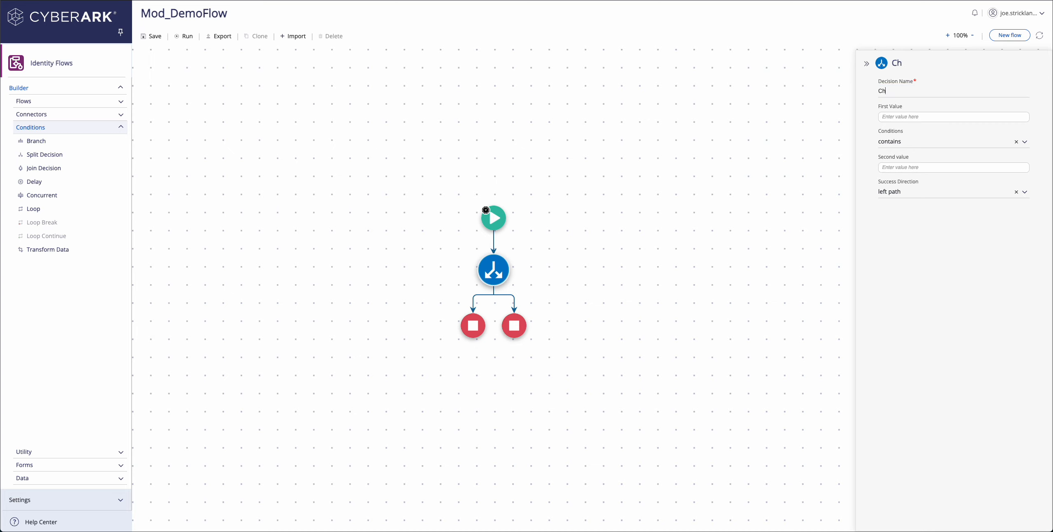
type("eck Body")
key("Tab")
Set the branch's first value to the webhook body's username, after pasting a username/status schema.
left_click(896, 117)
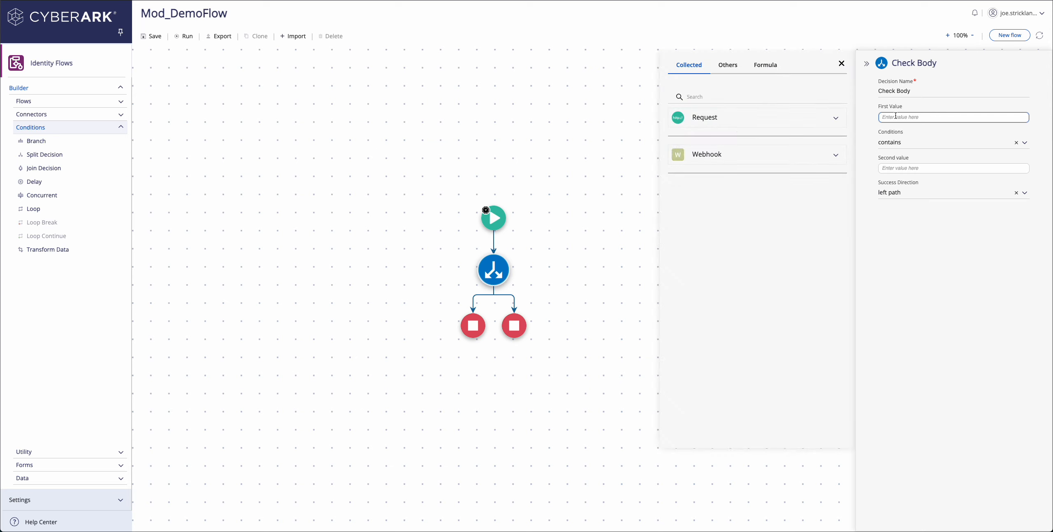
left_click(739, 160)
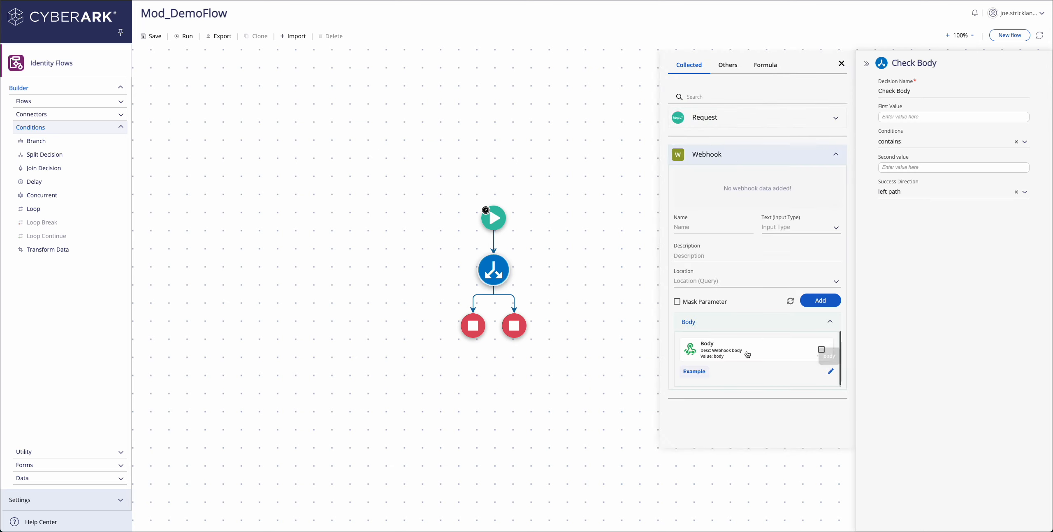
left_click(831, 372)
scroll(820, 372, "down", 1)
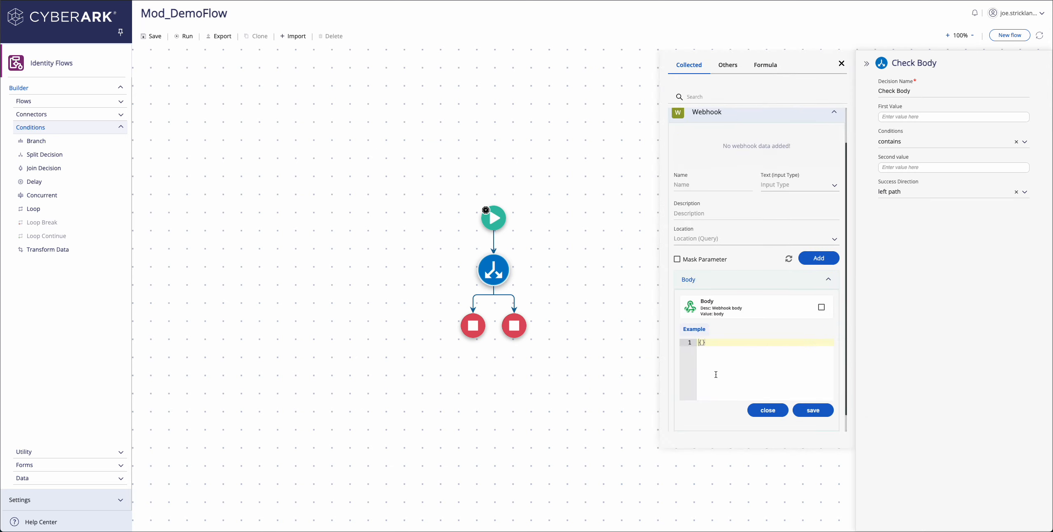
left_click_drag(706, 343, 693, 343)
type("{     \"username\": \"\",     \"status\": \"\" }")
left_click(807, 410)
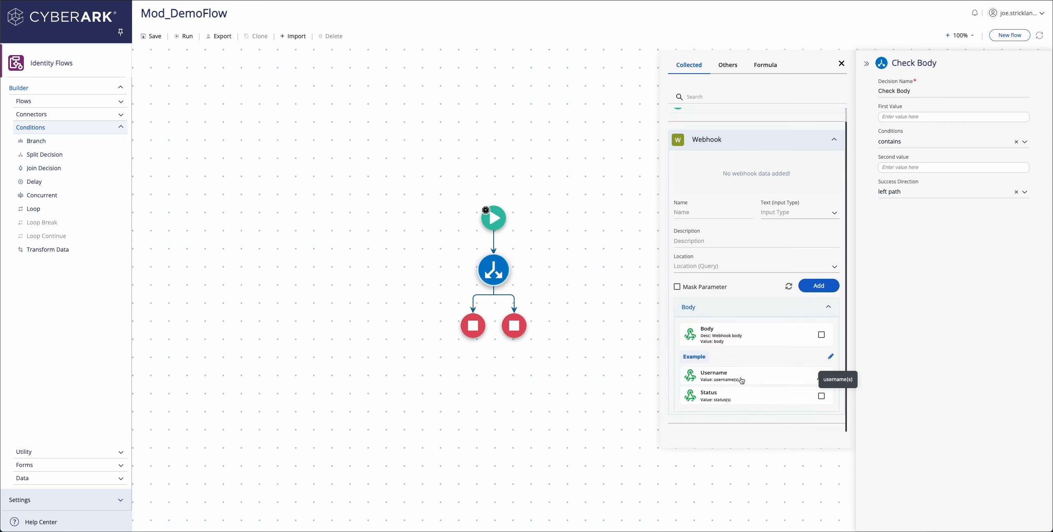
left_click(723, 376)
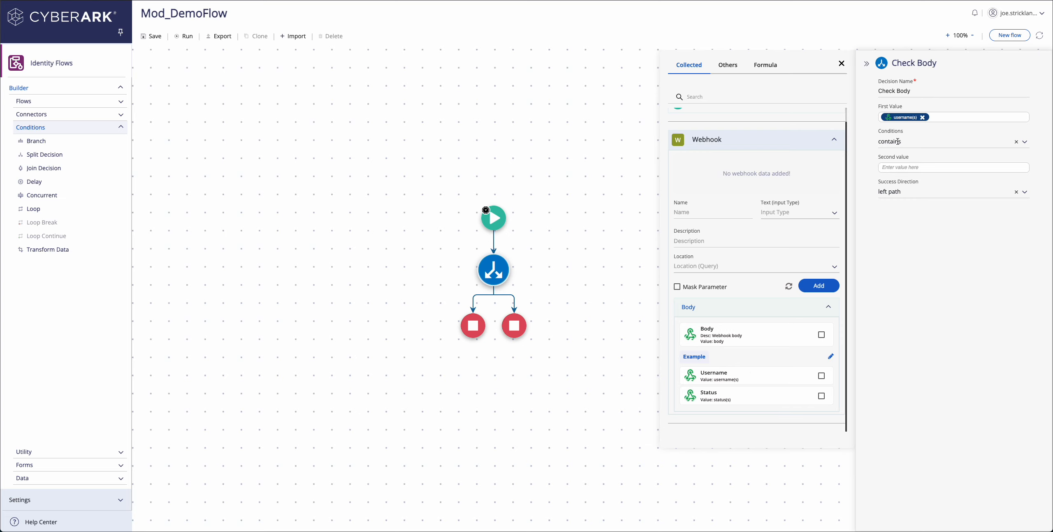
Use the 'is not equal to' condition with left as success path, then save the flow.
left_click(898, 142)
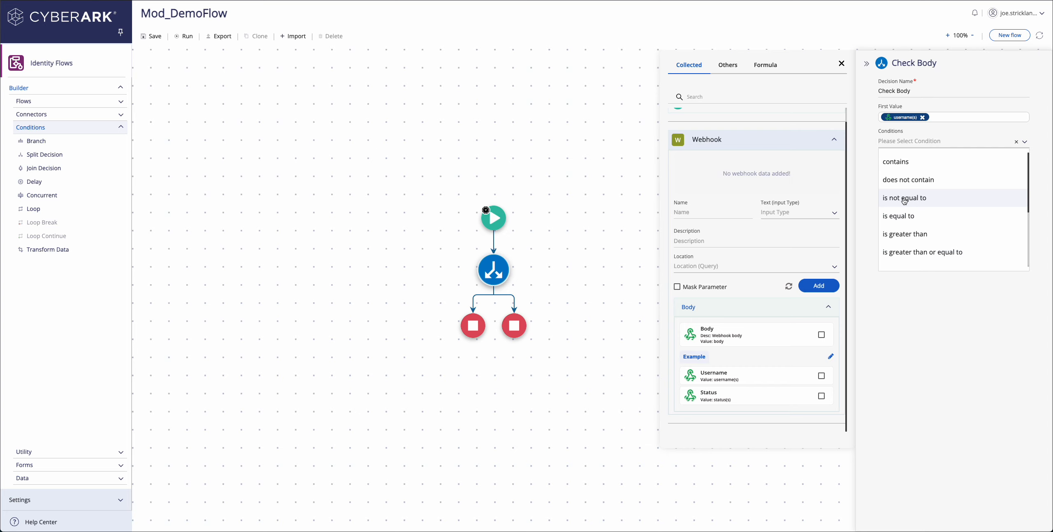
left_click(904, 198)
left_click(937, 170)
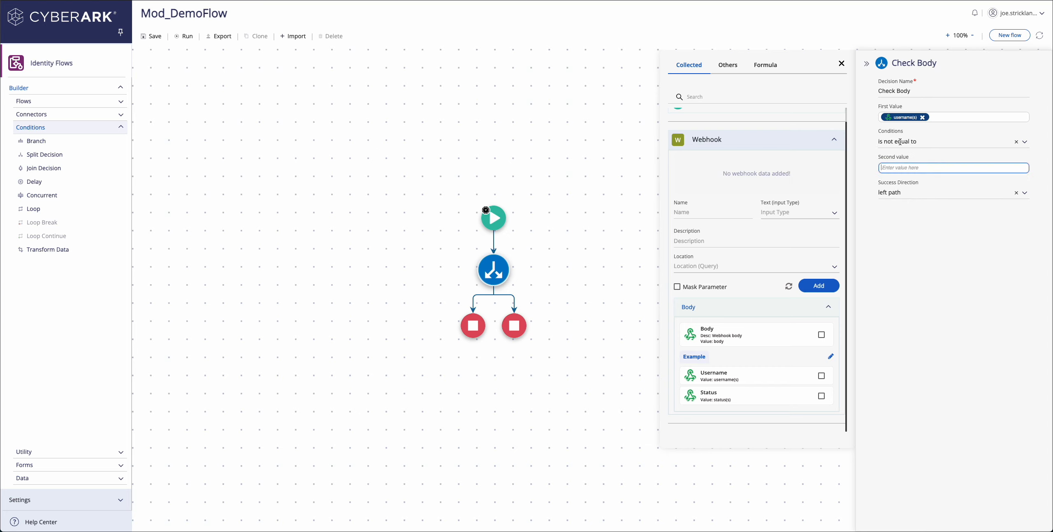
left_click(900, 192)
left_click(901, 213)
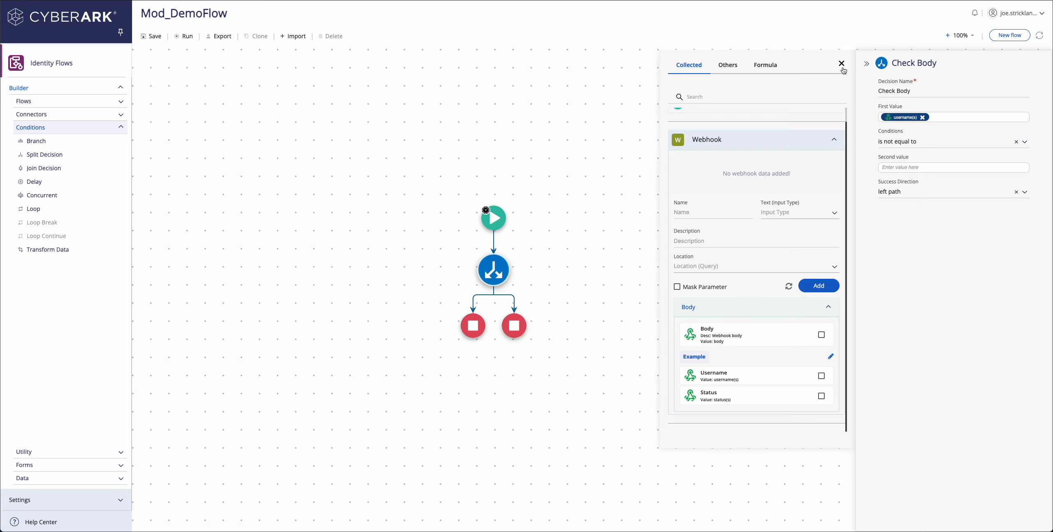
left_click(842, 68)
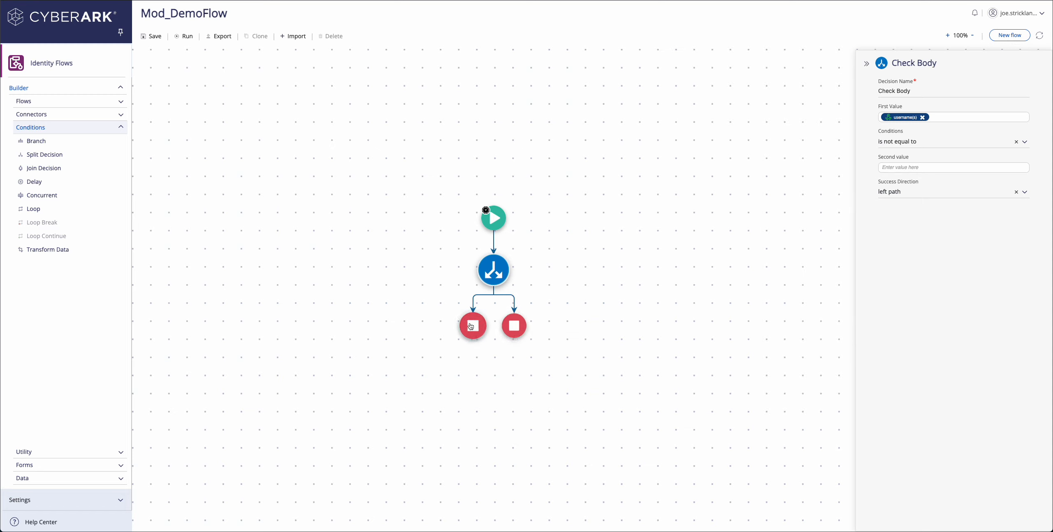
mouse_move(514, 338)
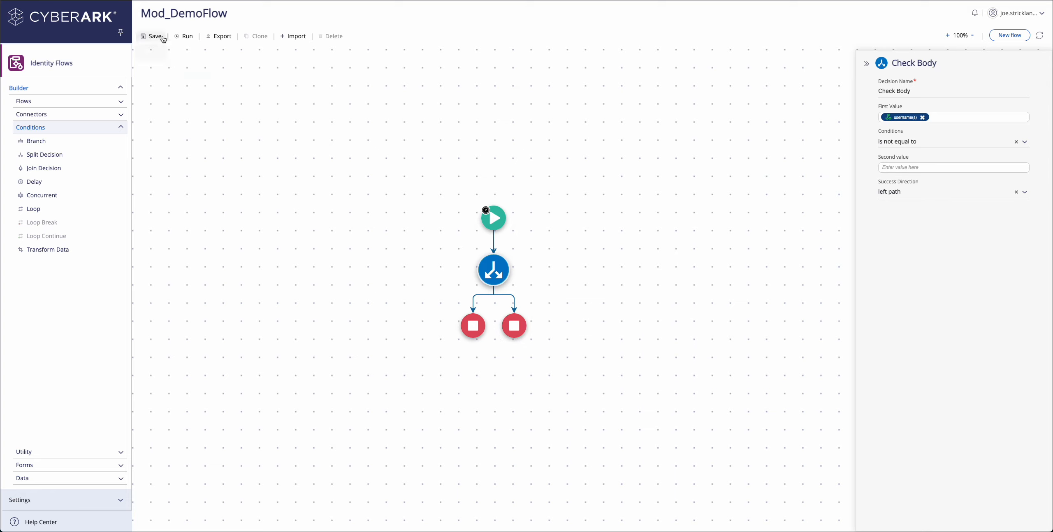
left_click(154, 36)
Add a Transform Data step named 'Concat Fields Of Body' on the left path, using the Concat function.
left_click_drag(47, 250, 473, 307)
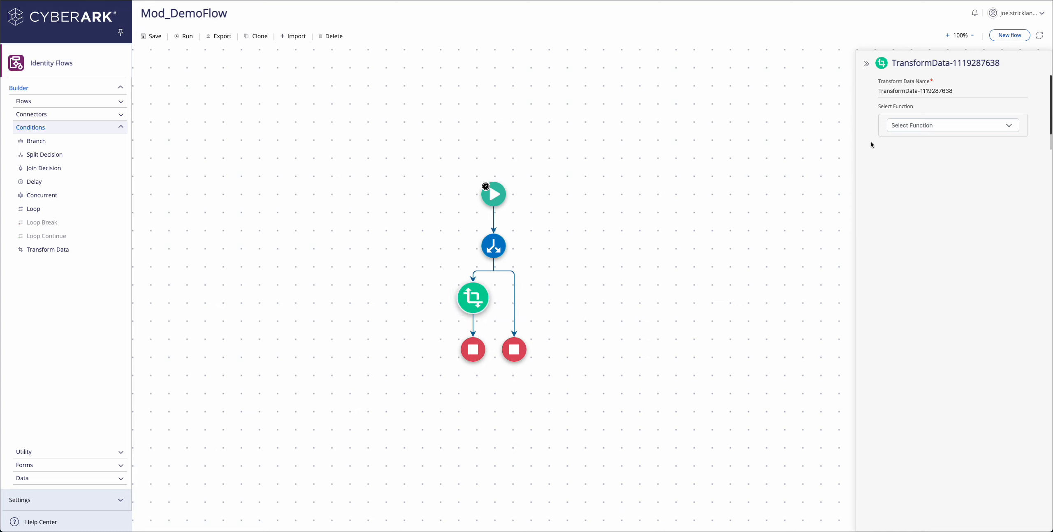
left_click_drag(964, 91, 853, 89)
type("Con")
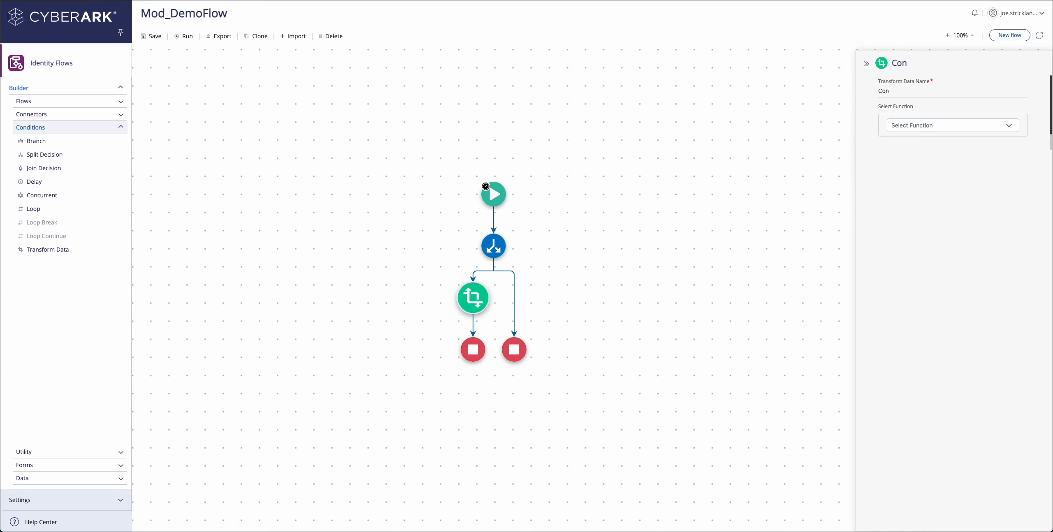
type("cat Fields Of Body")
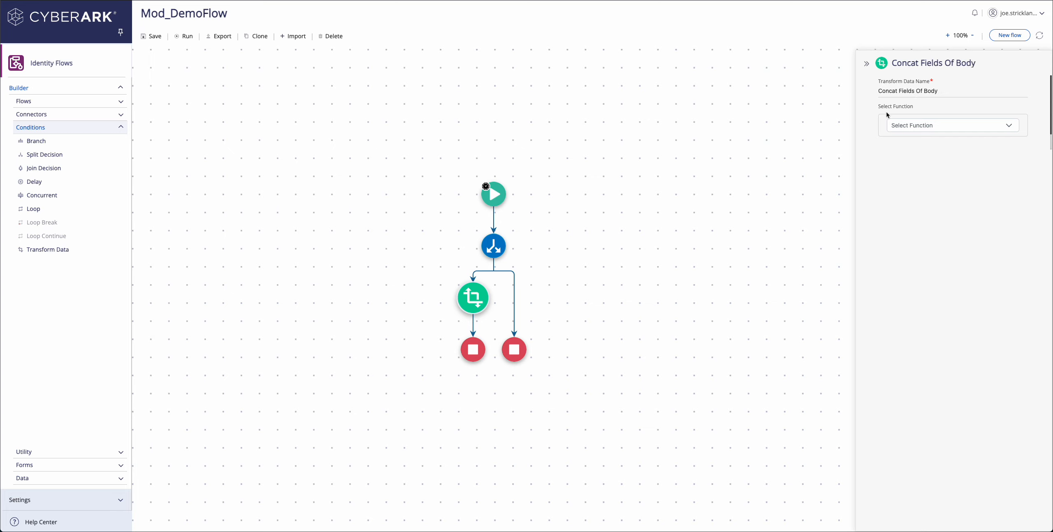
left_click(949, 128)
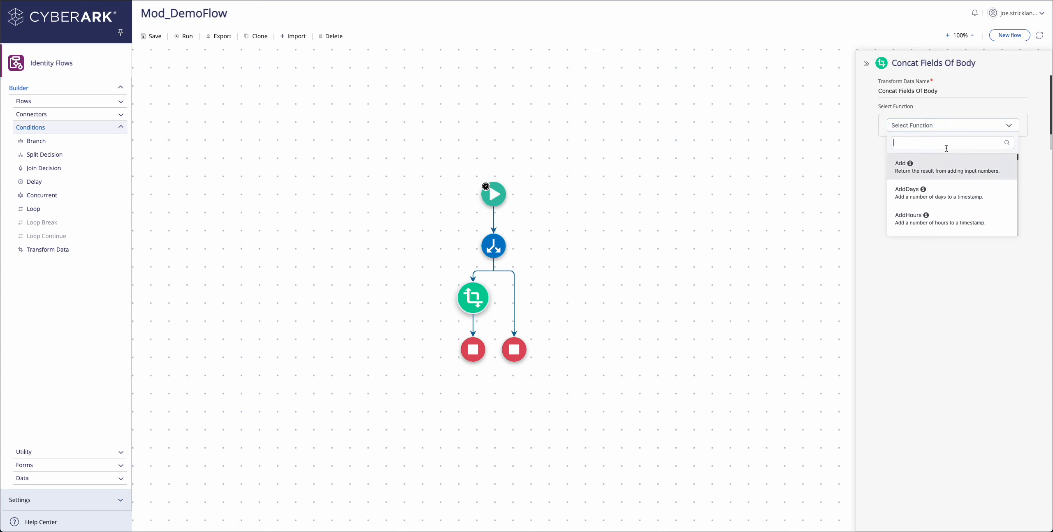
left_click(938, 142)
type("concat")
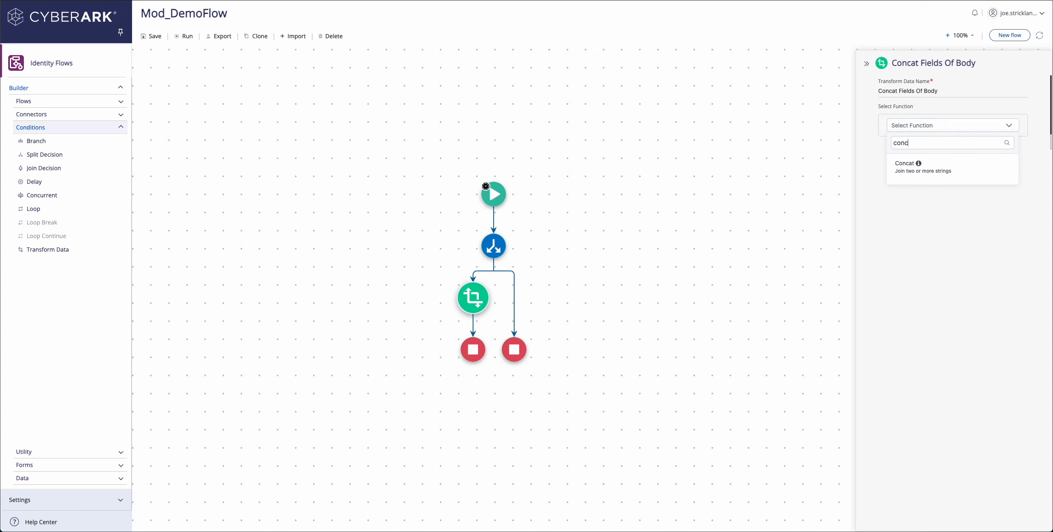
left_click(933, 165)
Concatenate the body's username, '-' and the webhook status as the transform's text values.
left_click(928, 190)
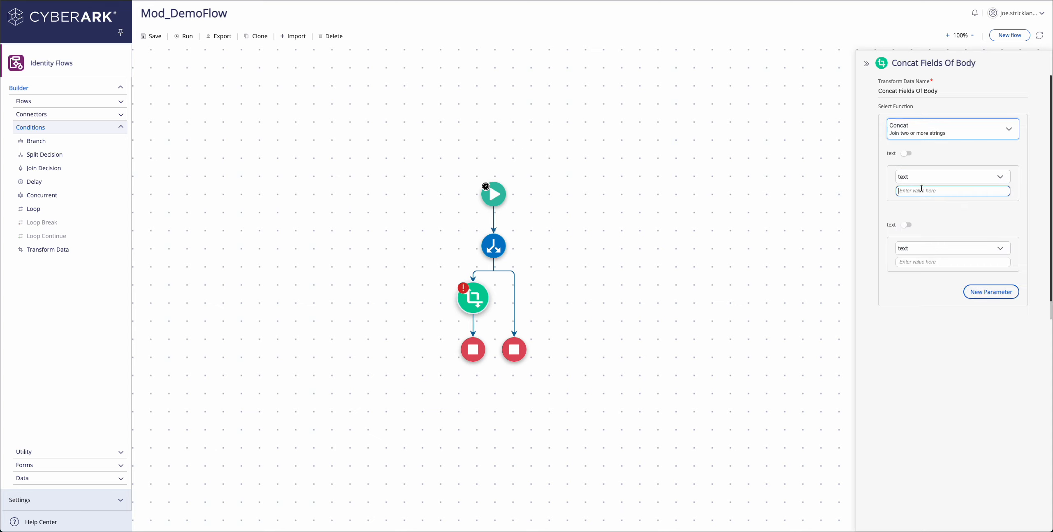
left_click(706, 154)
scroll(733, 356, "down", 1)
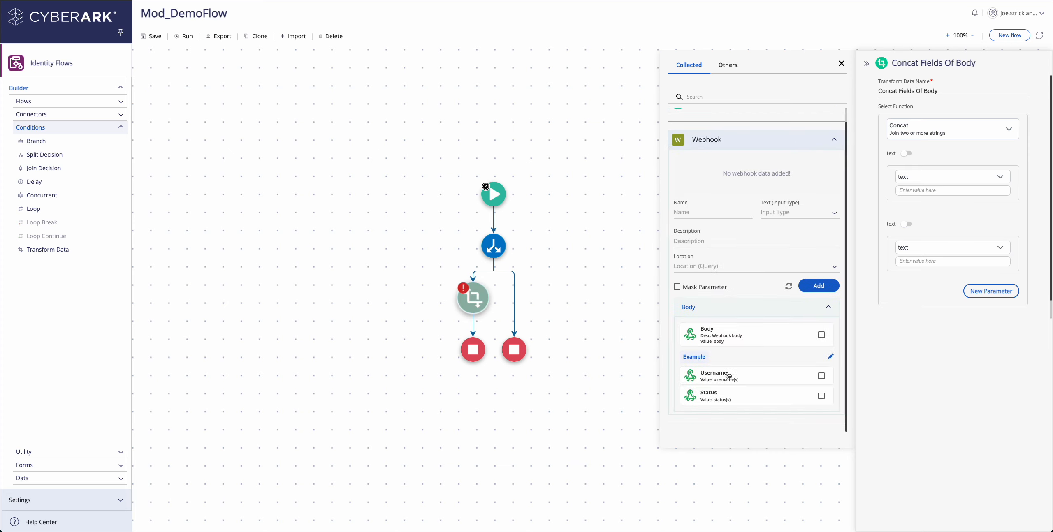
left_click(731, 376)
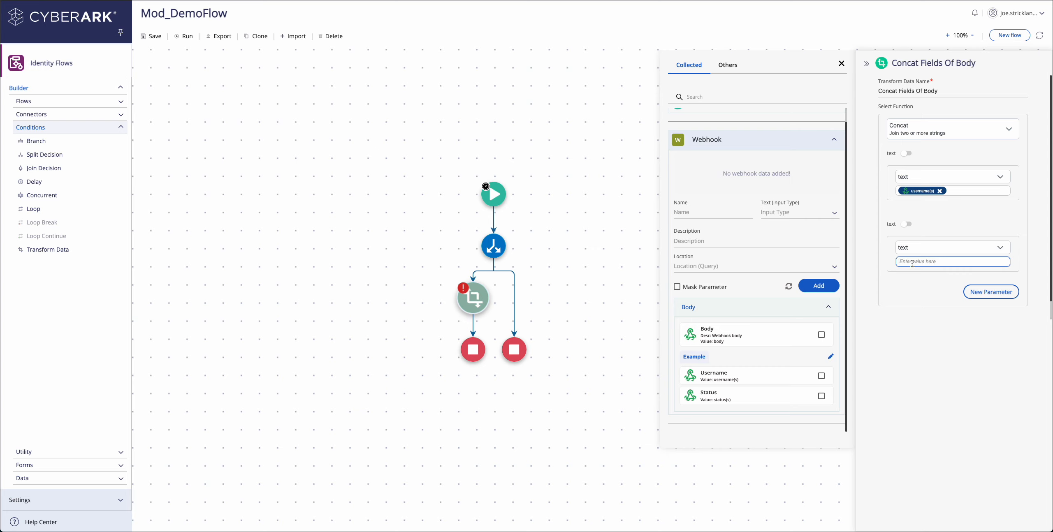
type("-")
left_click(968, 289)
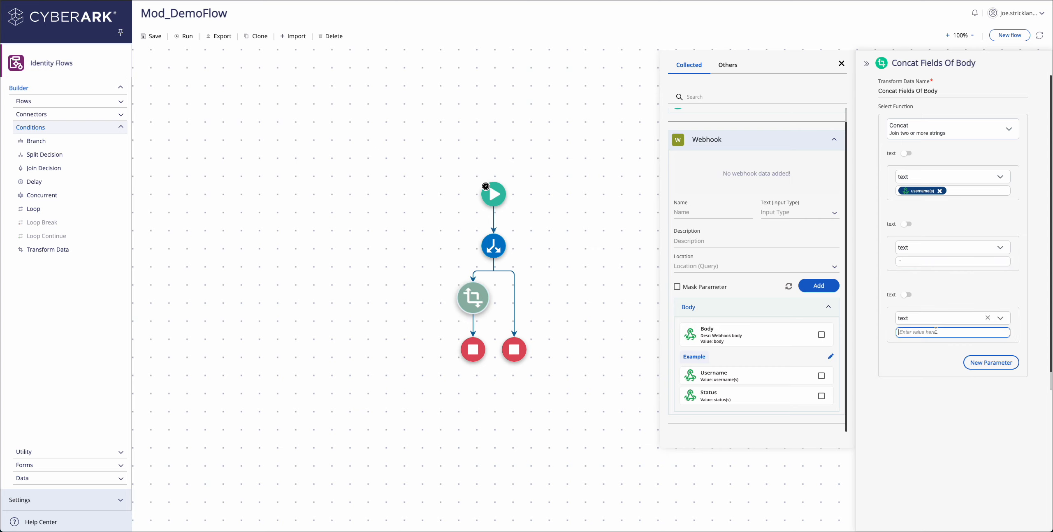
left_click(777, 405)
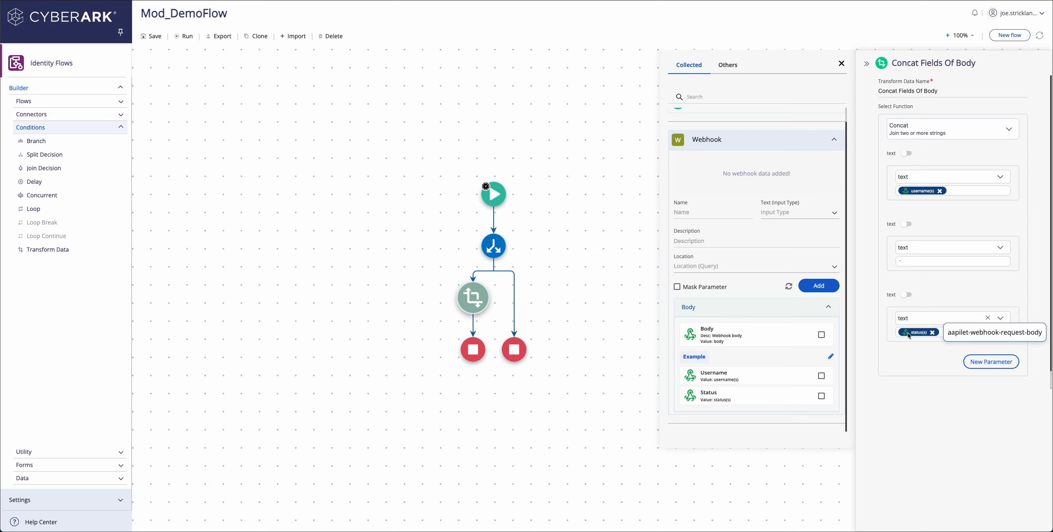
left_click(841, 64)
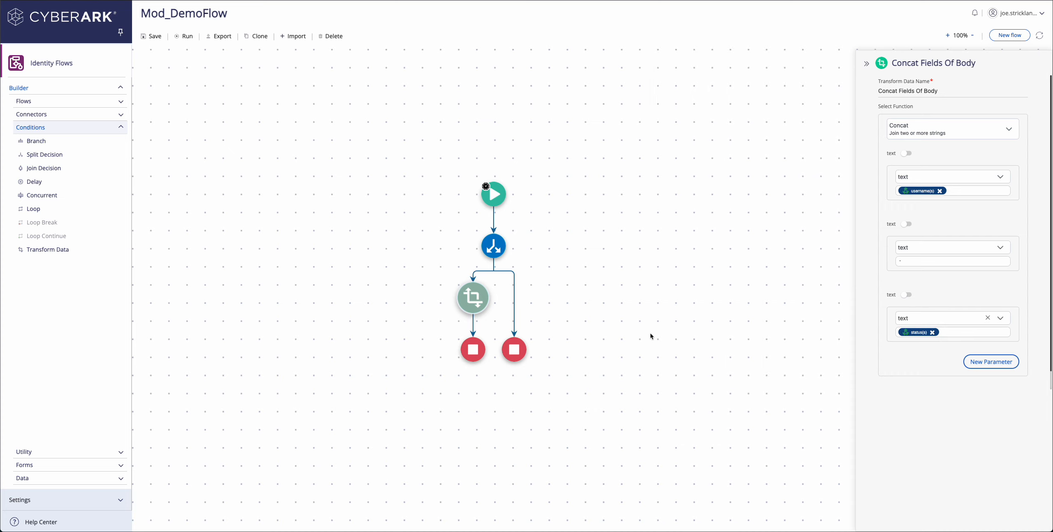
left_click(472, 350)
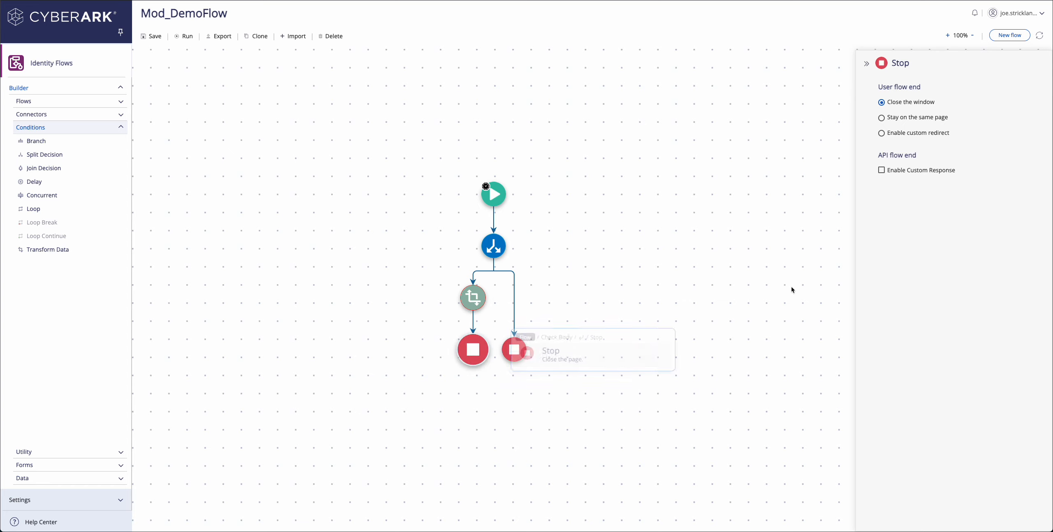
Enable a custom response on the left Stop node with a body parameter holding the pasted JSON template.
left_click(882, 171)
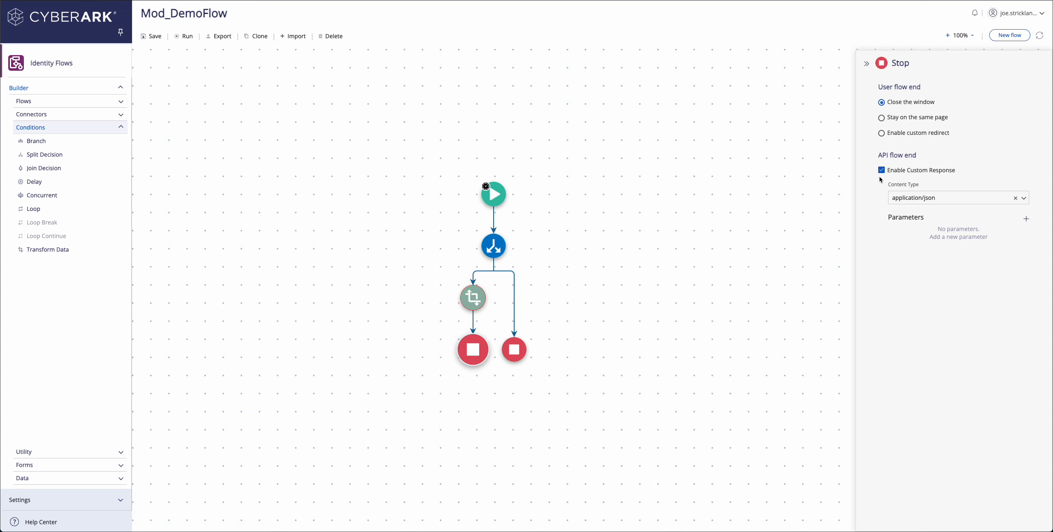
left_click(1026, 219)
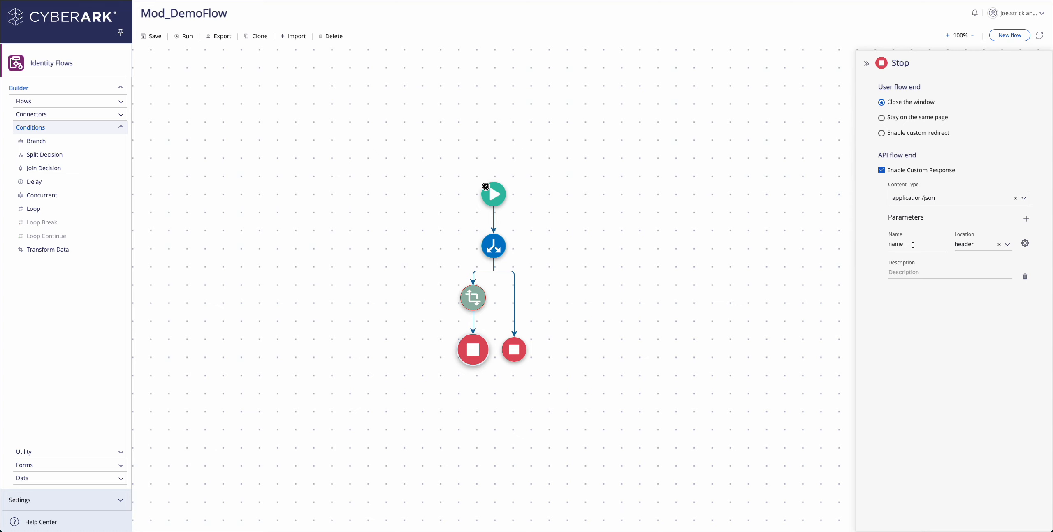
left_click(1007, 245)
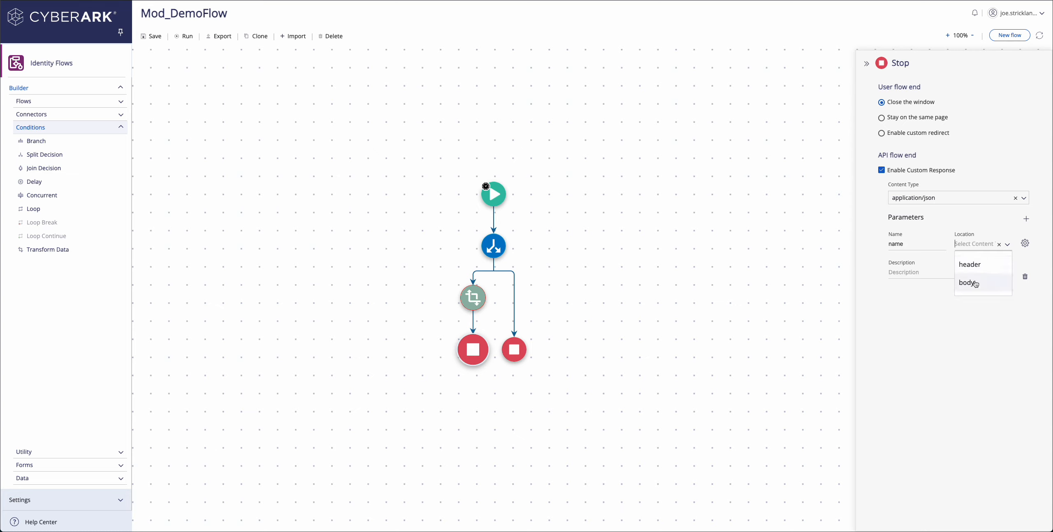
left_click(970, 284)
left_click(1025, 243)
left_click(929, 243)
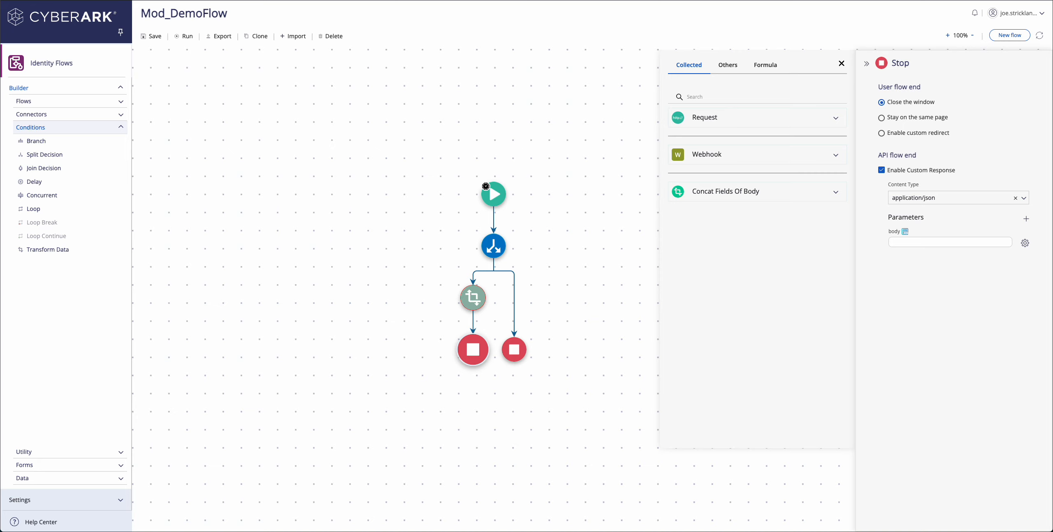
left_click(900, 242)
type("{    \"status\": \"success\",    \"errorMessage\": \"\",    \"response\":\"\"}")
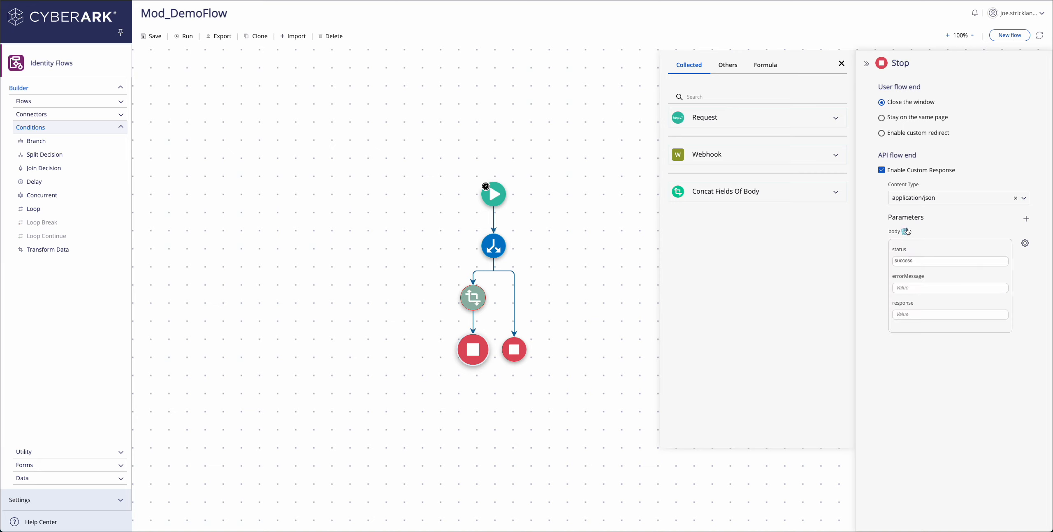
Show the body as form fields, keep status 'success', and set response to Concat Fields Of Body's Transformed Value.
left_click(905, 231)
left_click(905, 231)
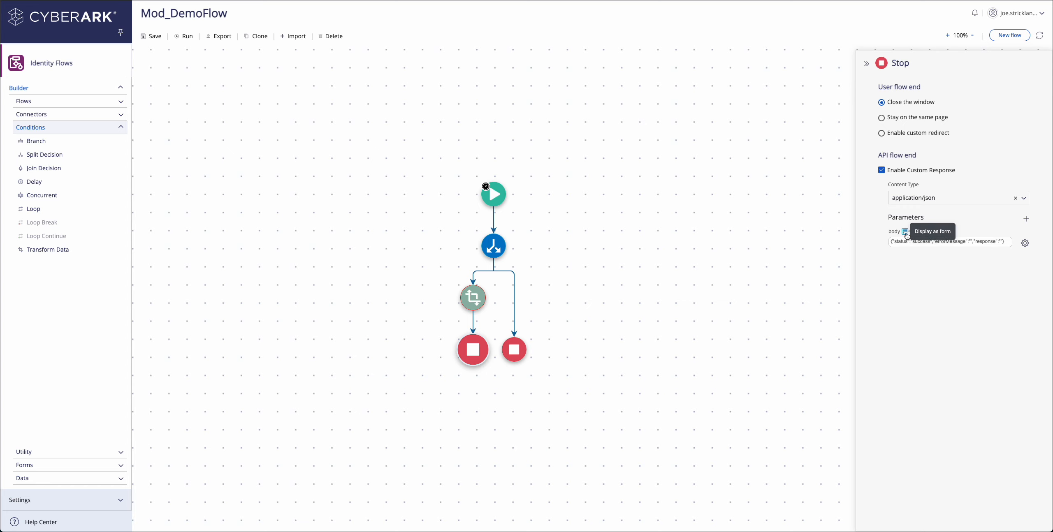
left_click(906, 234)
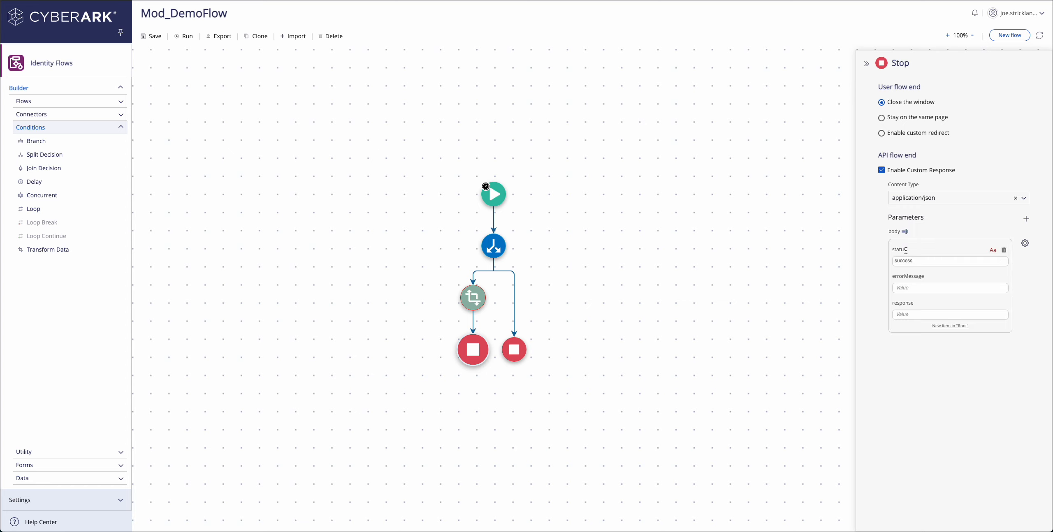
left_click(903, 261)
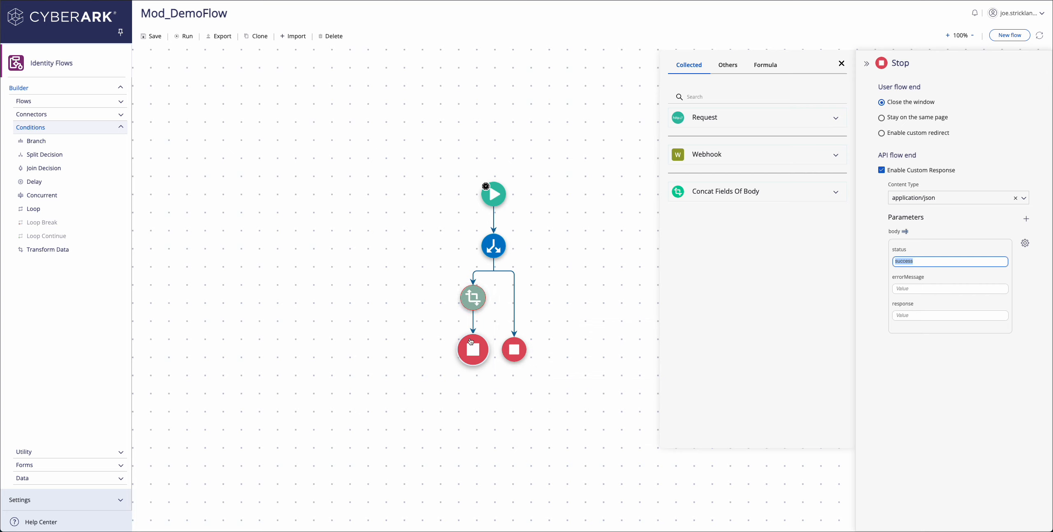
left_click(913, 315)
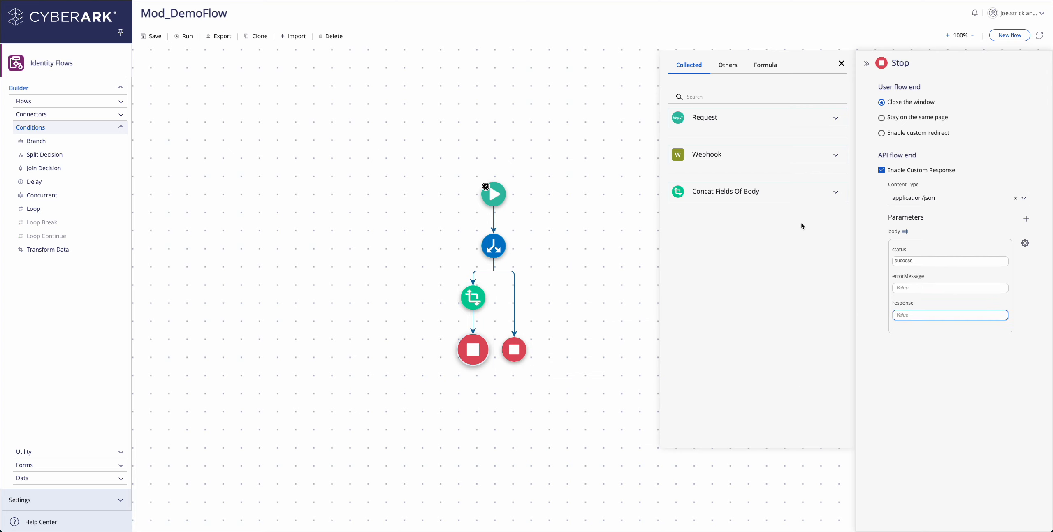
left_click(835, 192)
left_click(754, 225)
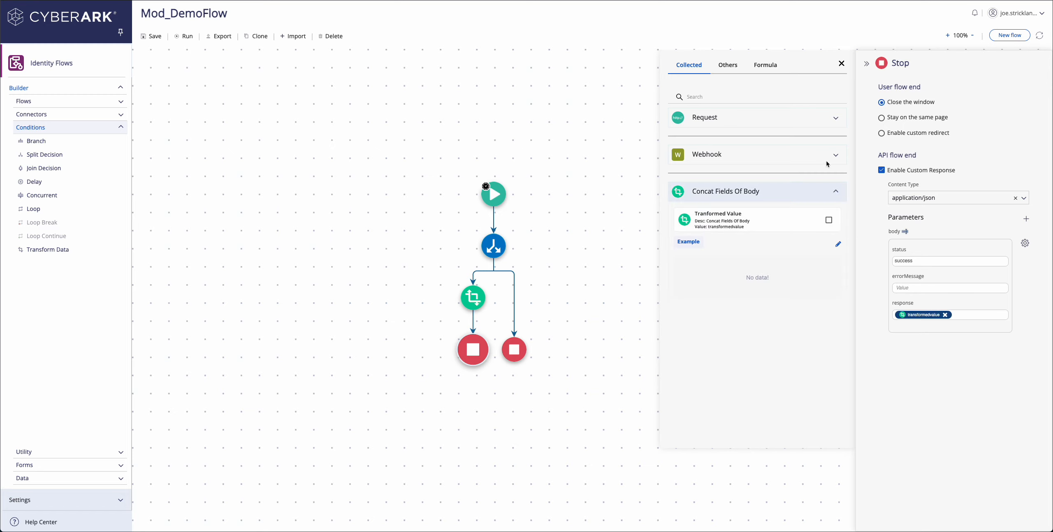
left_click(841, 64)
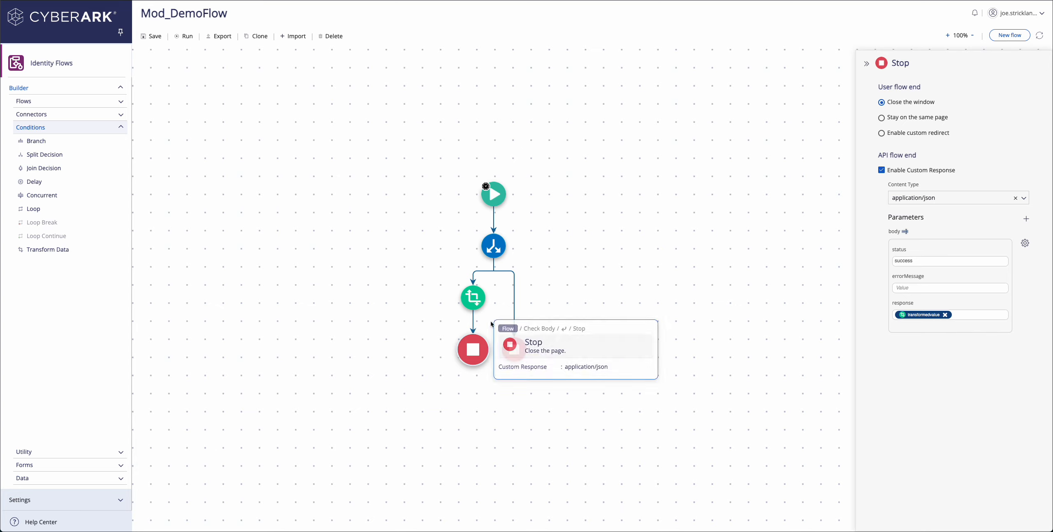
Enable a custom response on the right Stop node with a body parameter holding the pasted JSON template.
left_click(520, 352)
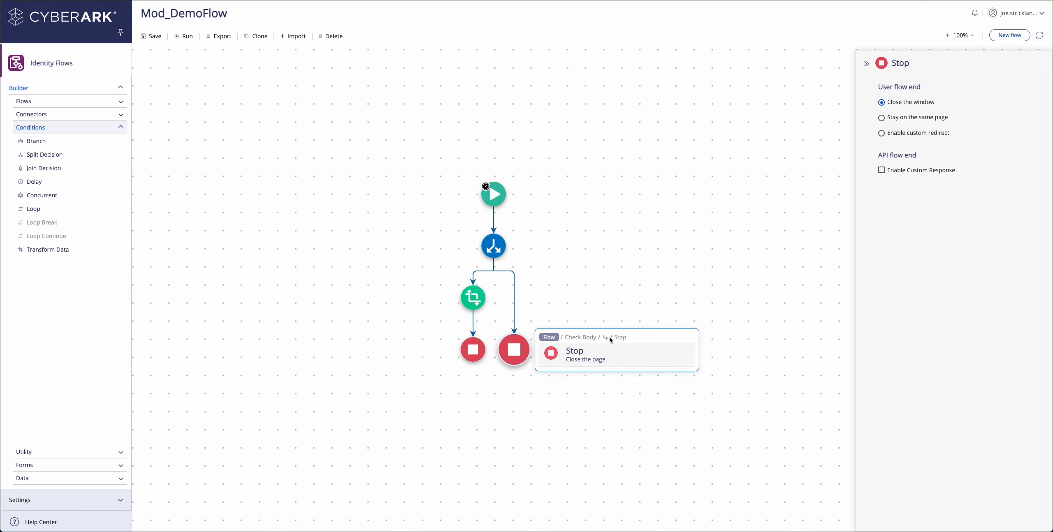
left_click(881, 170)
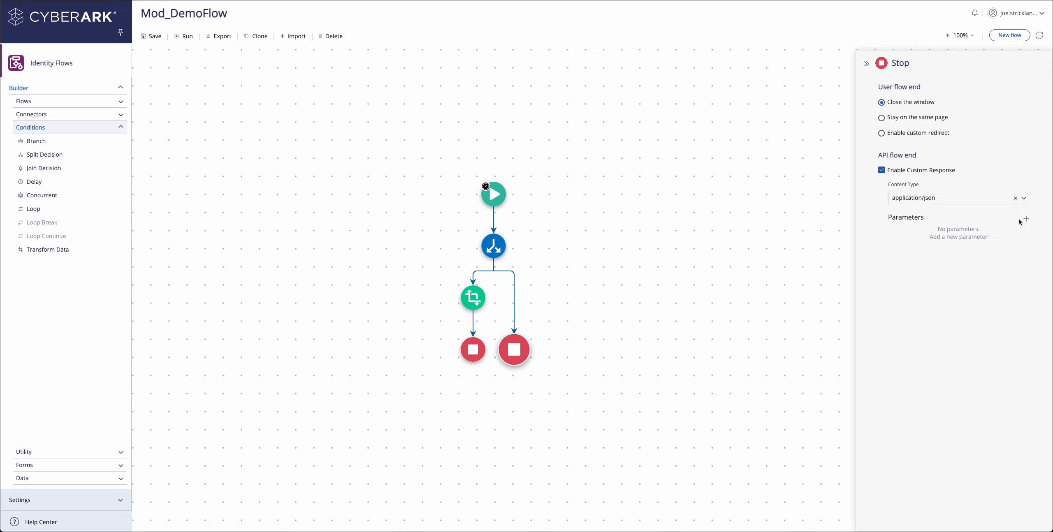
left_click(1026, 219)
left_click(1009, 246)
left_click(972, 288)
left_click(1025, 243)
left_click(933, 243)
key("super+v")
Show the body as form fields and set status to 'failed' and errorMessage to 'no data sent in body'.
left_click(906, 232)
left_click_drag(916, 262, 889, 256)
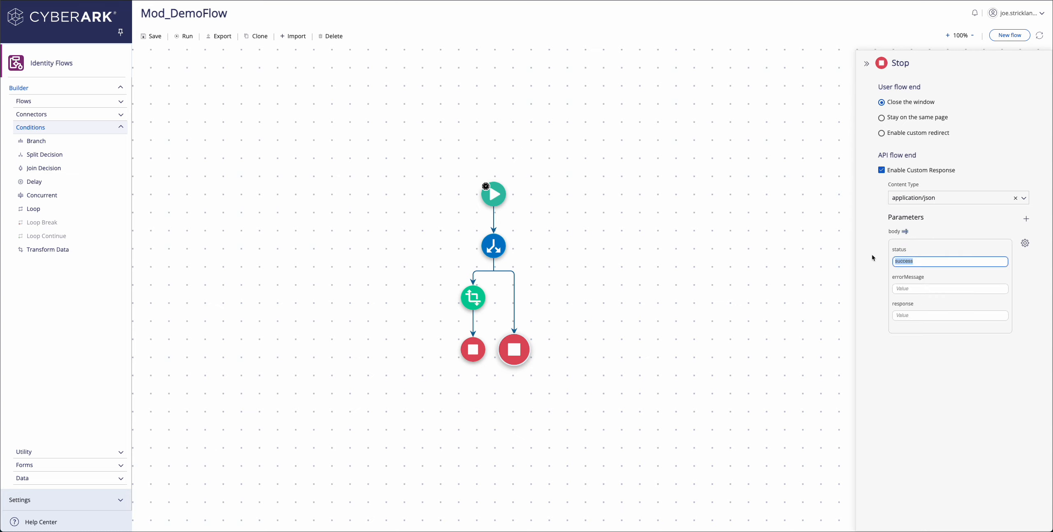
key("BackSpace")
type("failed")
key("Tab")
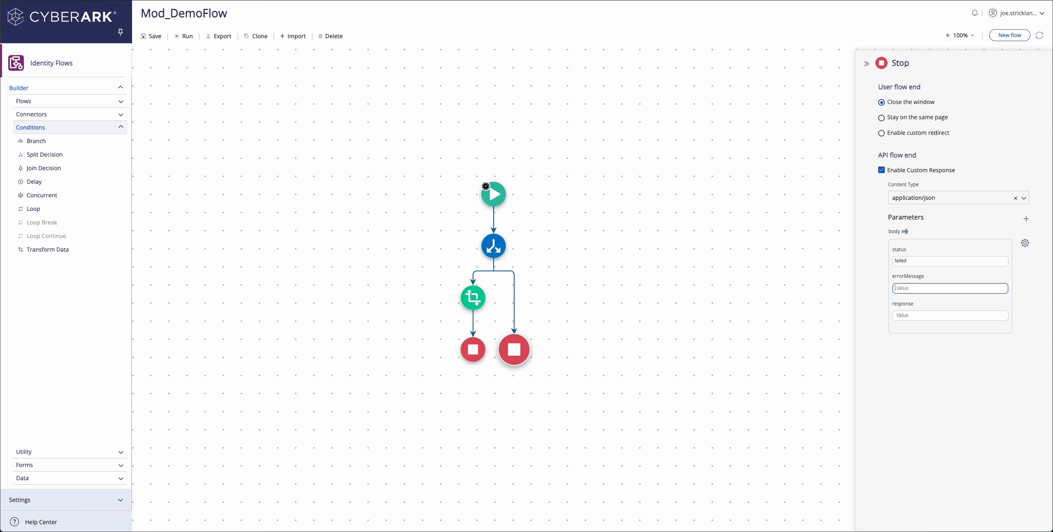
type("No doata sent in body")
left_click_drag(898, 288, 891, 289)
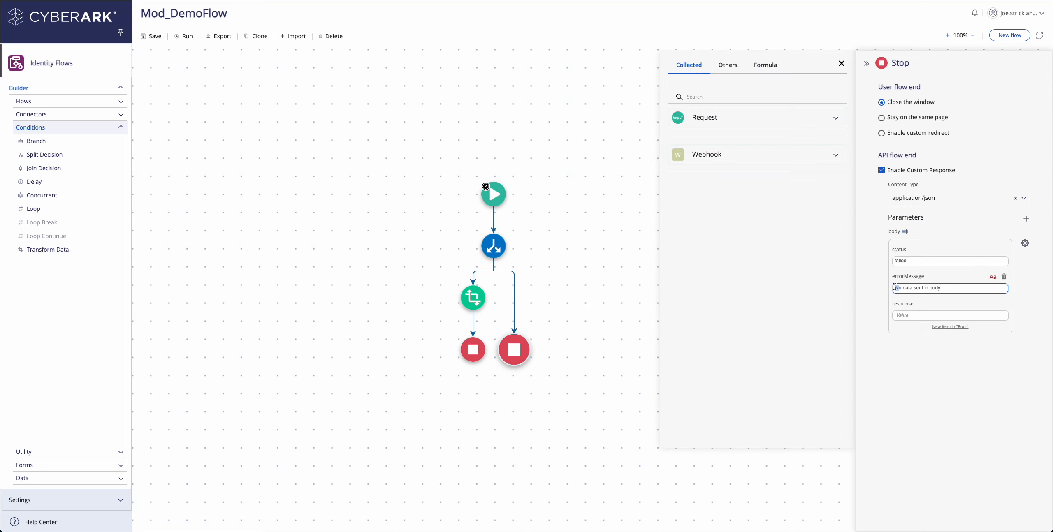
type("n")
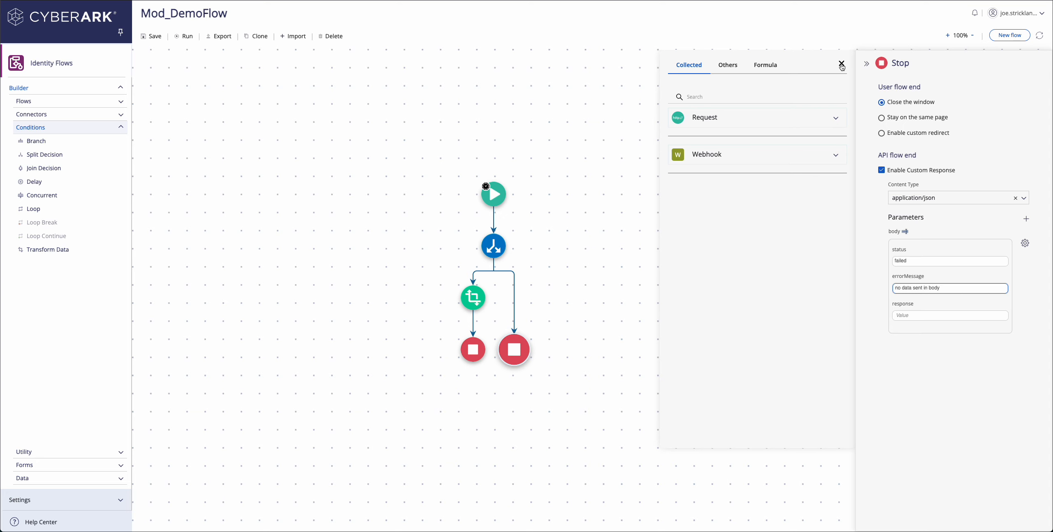
left_click(841, 64)
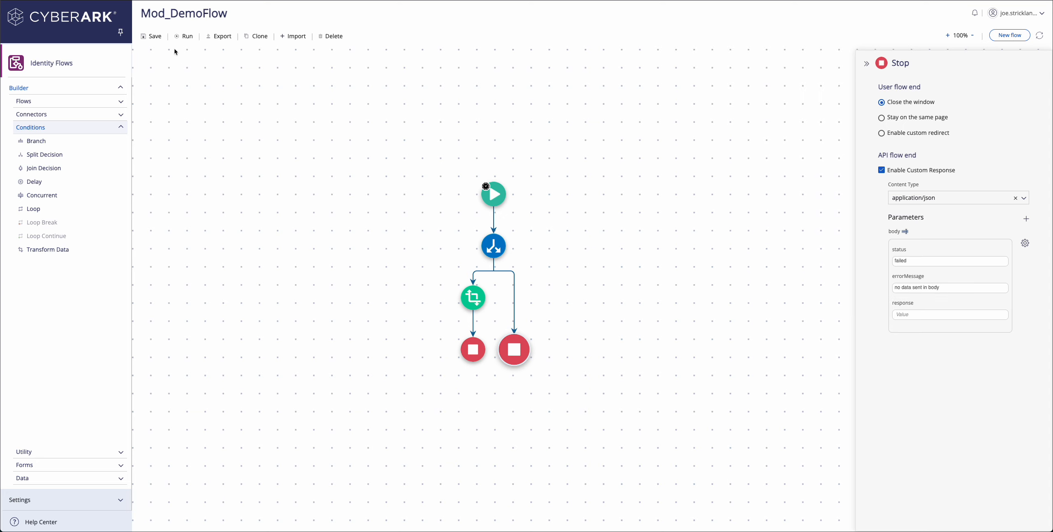
Save the flow and open the Start node's runtime Settings.
left_click(153, 36)
left_click(493, 194)
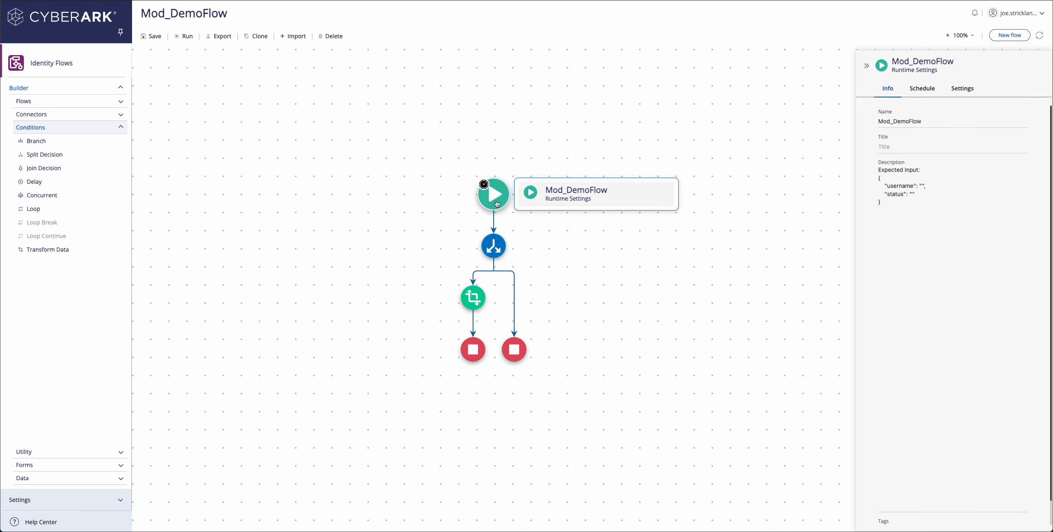
left_click(956, 94)
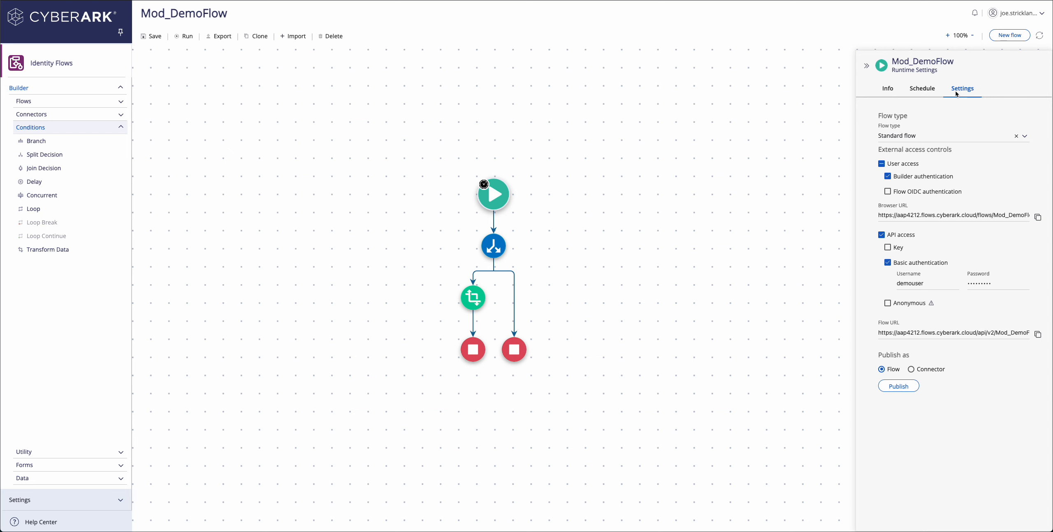
Publish the flow publicly with title Mod_DemoFlow and description 'For Demo', then choose Publish as Connector.
left_click(897, 386)
left_click(452, 262)
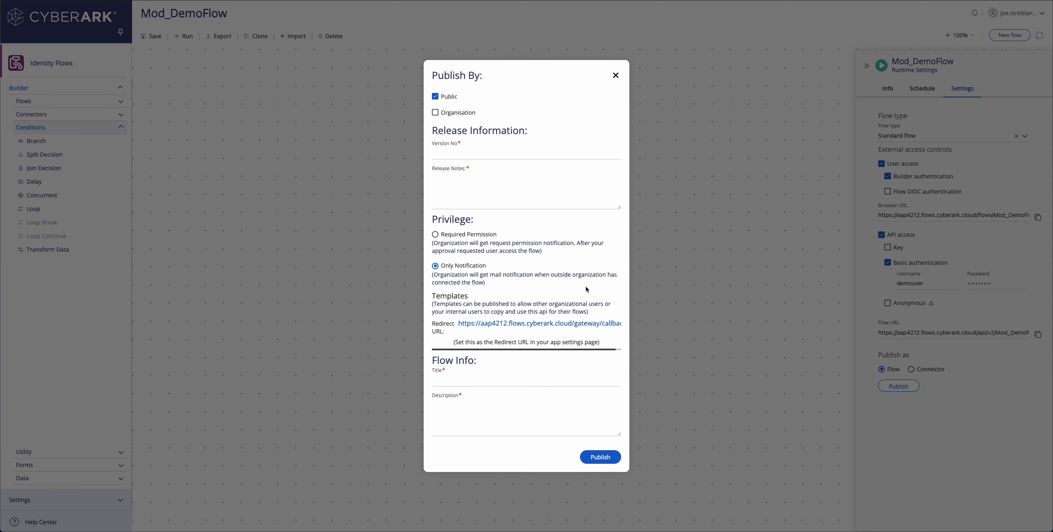
left_click(480, 154)
type("or Demo")
left_click(471, 380)
type("Mod_DemoFlow")
key("Tab")
type("For Demo")
left_click(600, 457)
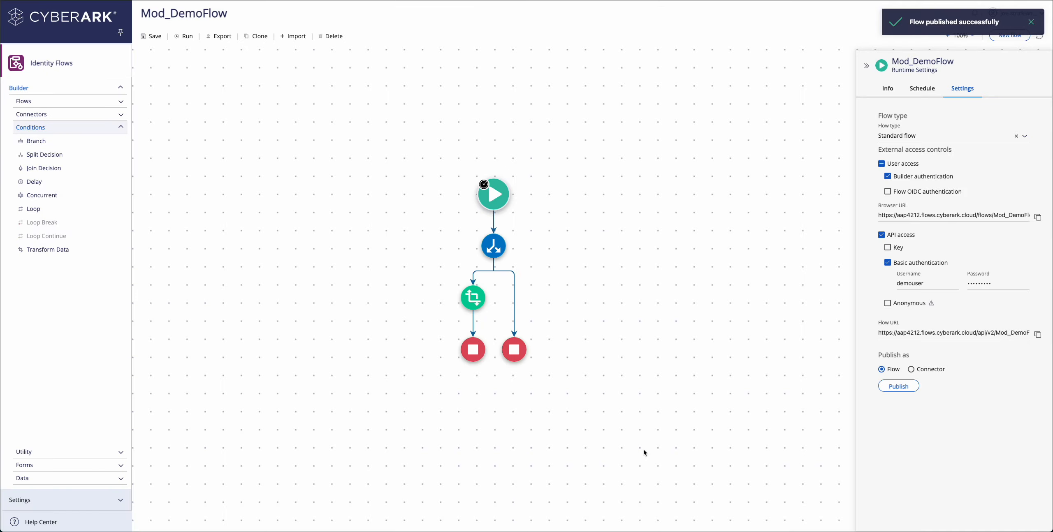
left_click(913, 370)
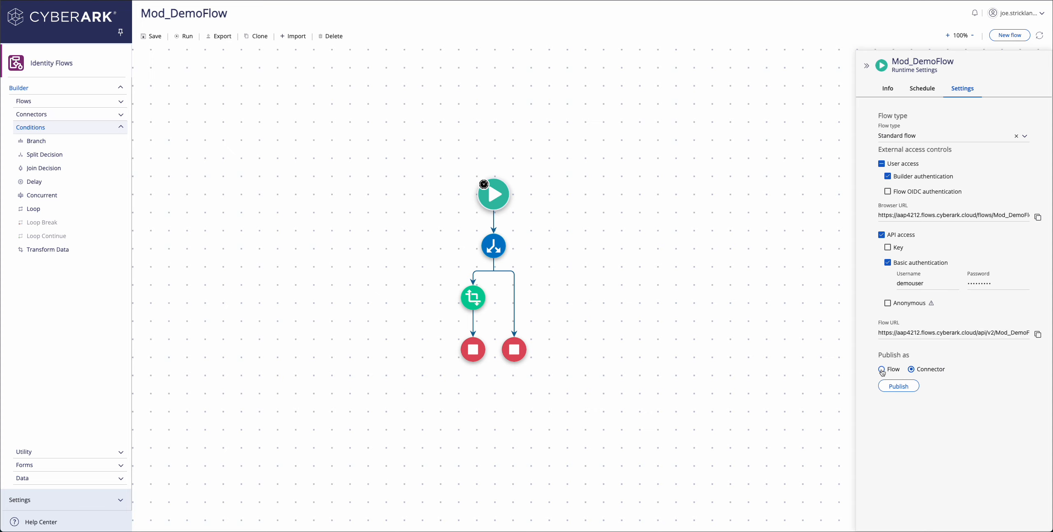
Publish Mod_DemoFlow as an API, choosing version 1.0 in the Publish as Api dialog.
left_click(896, 384)
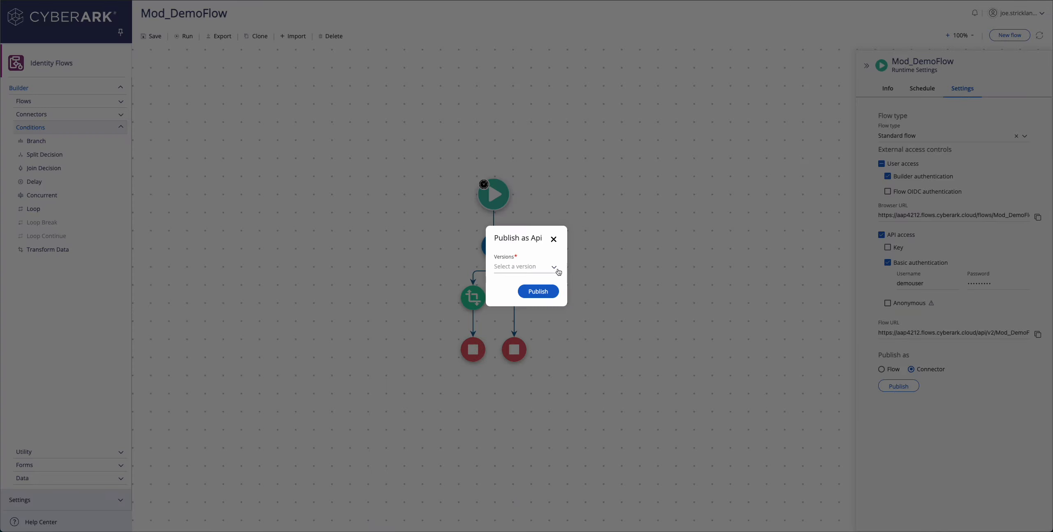
left_click(555, 268)
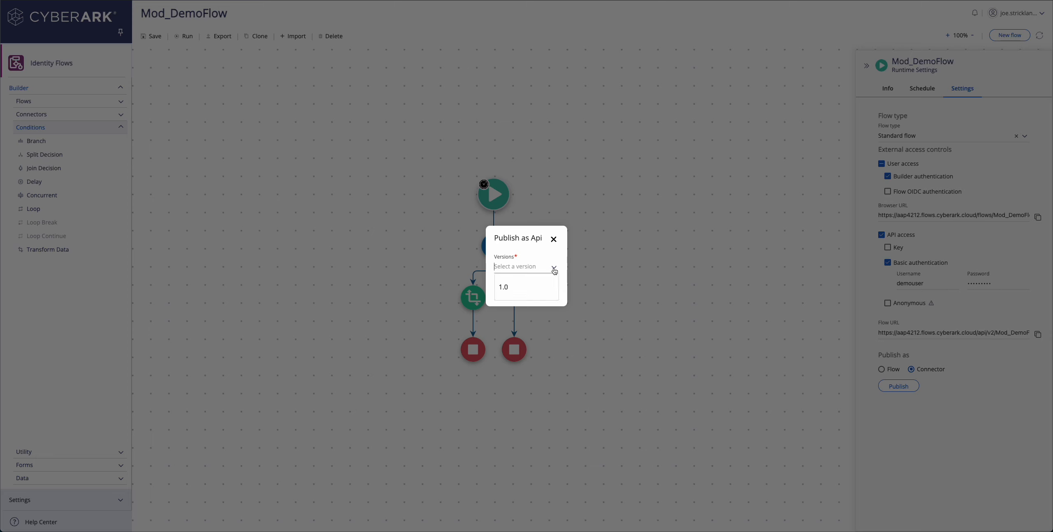
left_click(505, 288)
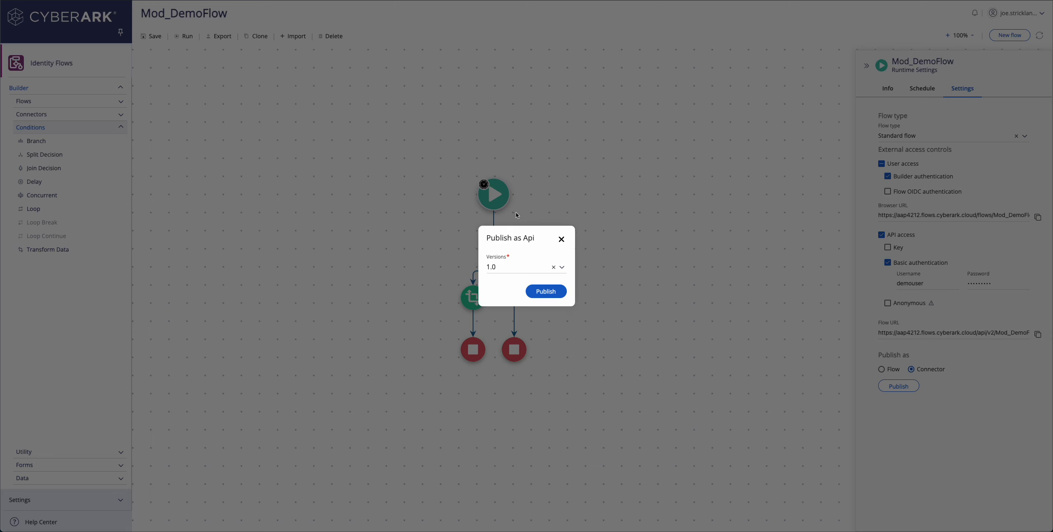
left_click(558, 293)
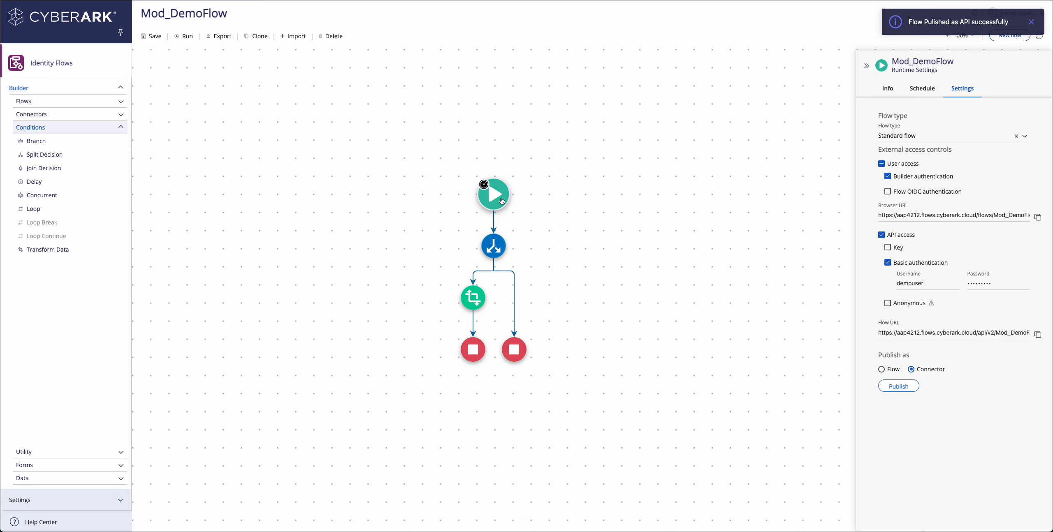
Refresh the connectors, open Mod_DemoFlow under pineappledev.app to list its GET and POST Play operations, then request a new flow.
left_click(48, 117)
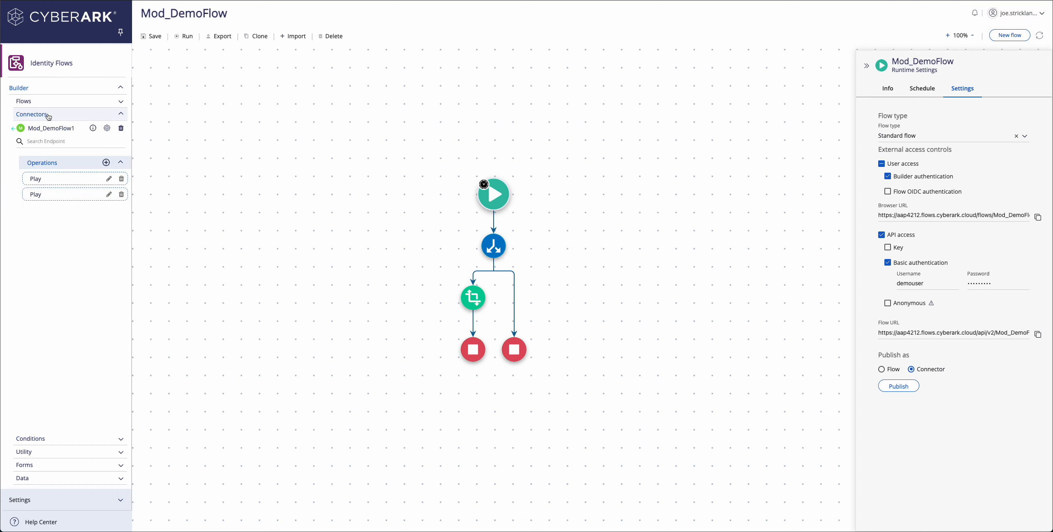
left_click(15, 129)
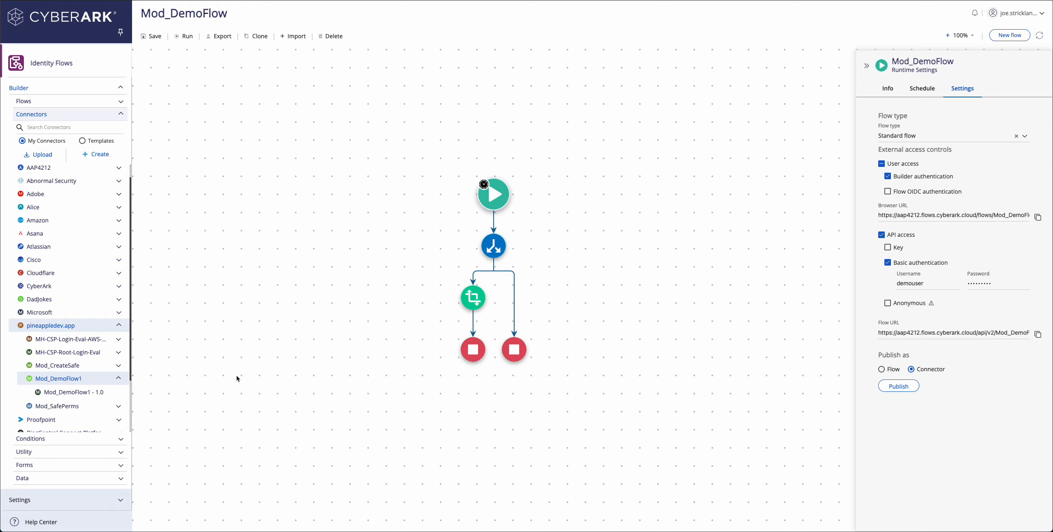
key("super+r")
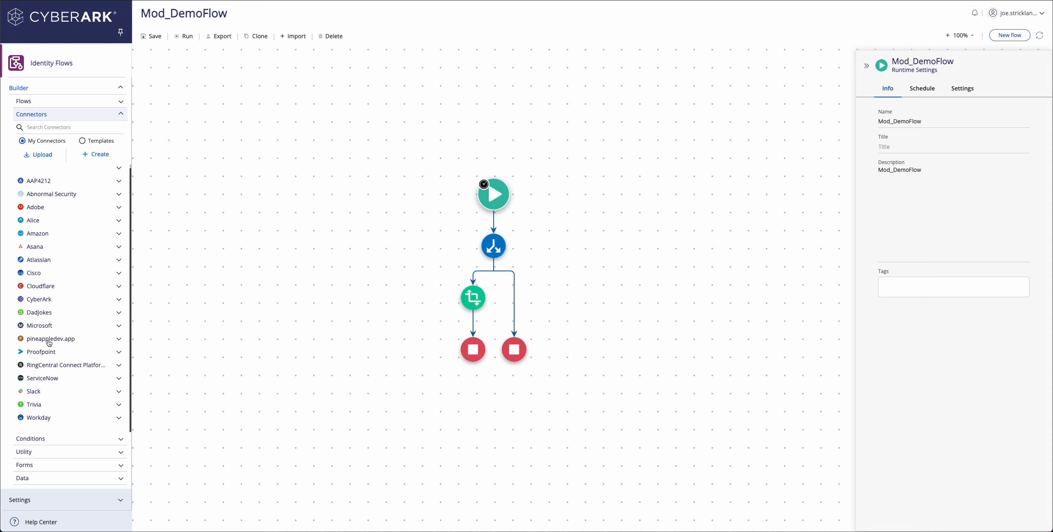
left_click(49, 342)
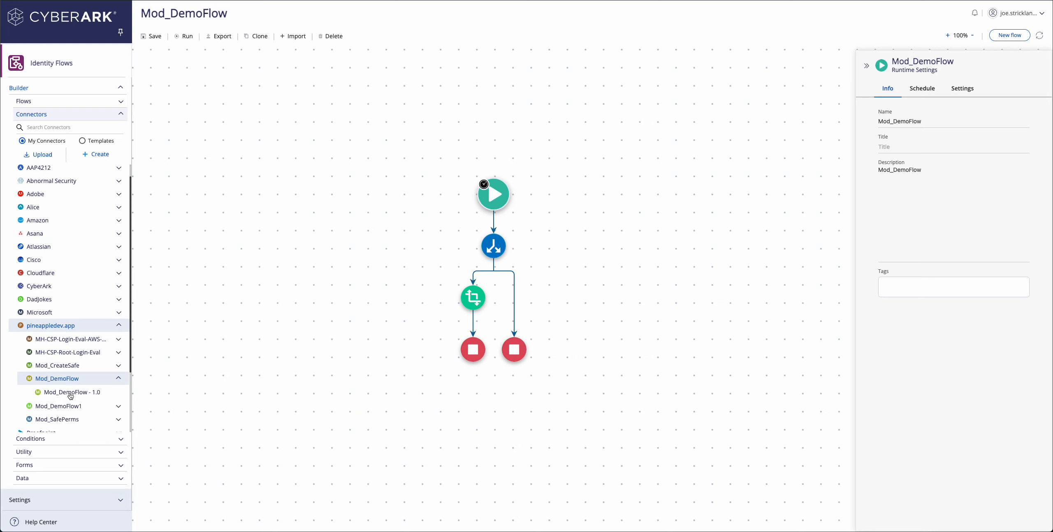
left_click(71, 395)
left_click(121, 163)
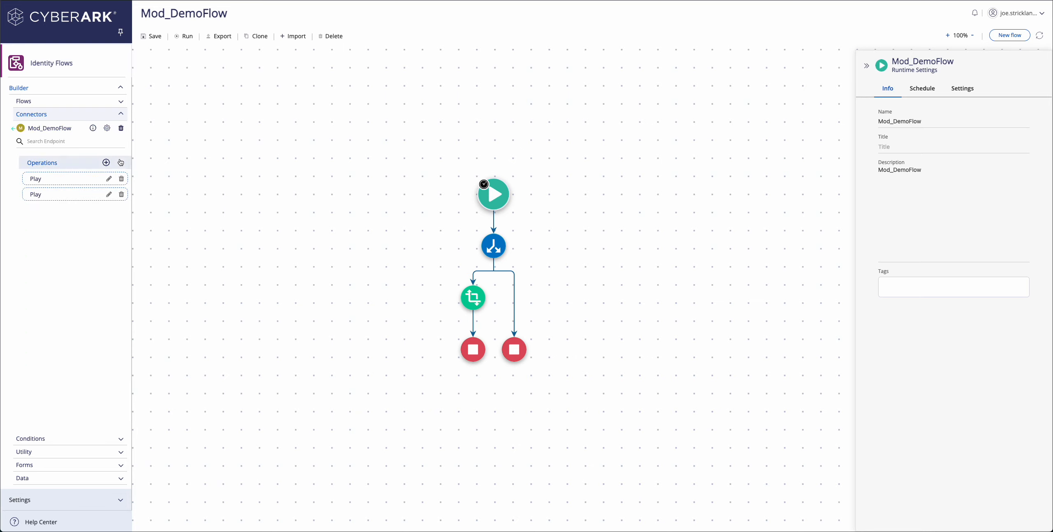
mouse_move(61, 179)
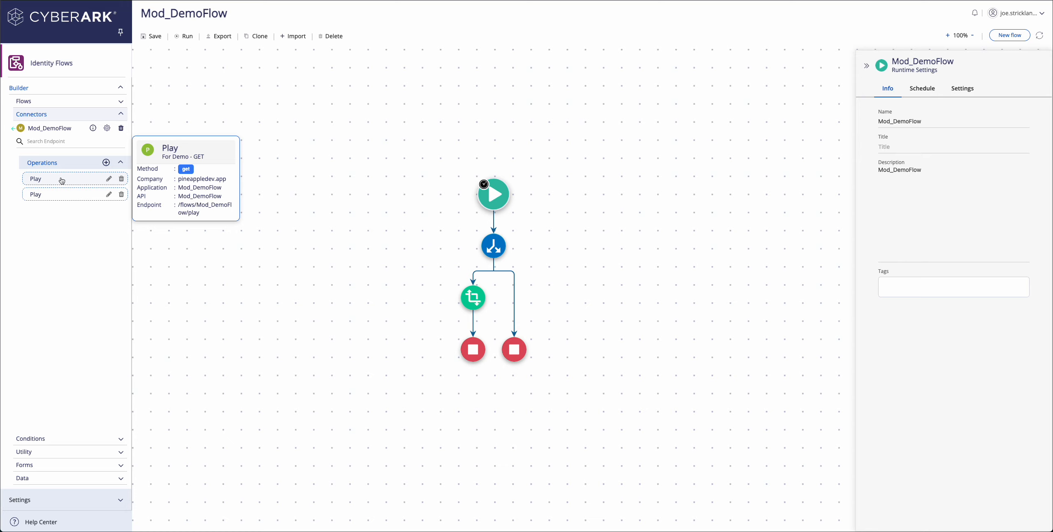
mouse_move(64, 195)
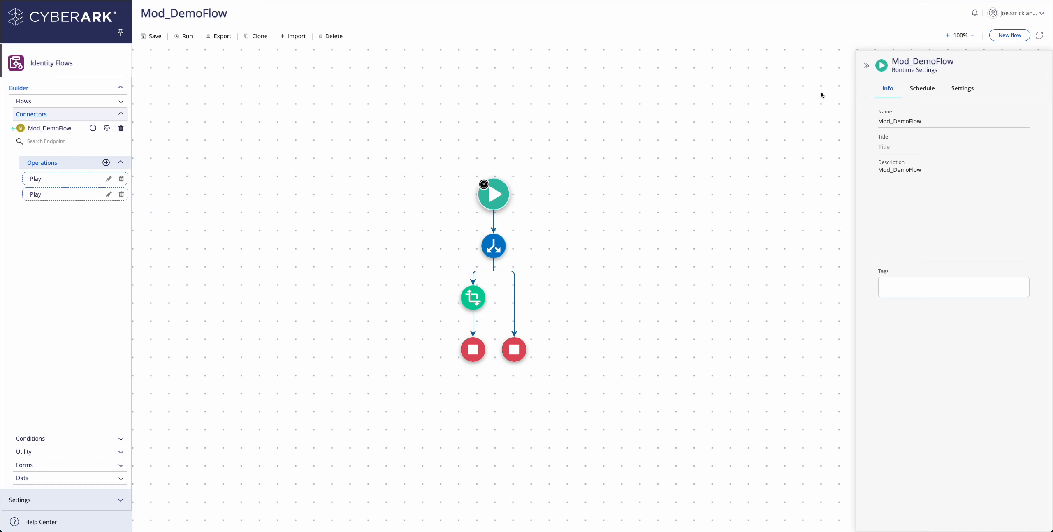
left_click(1009, 35)
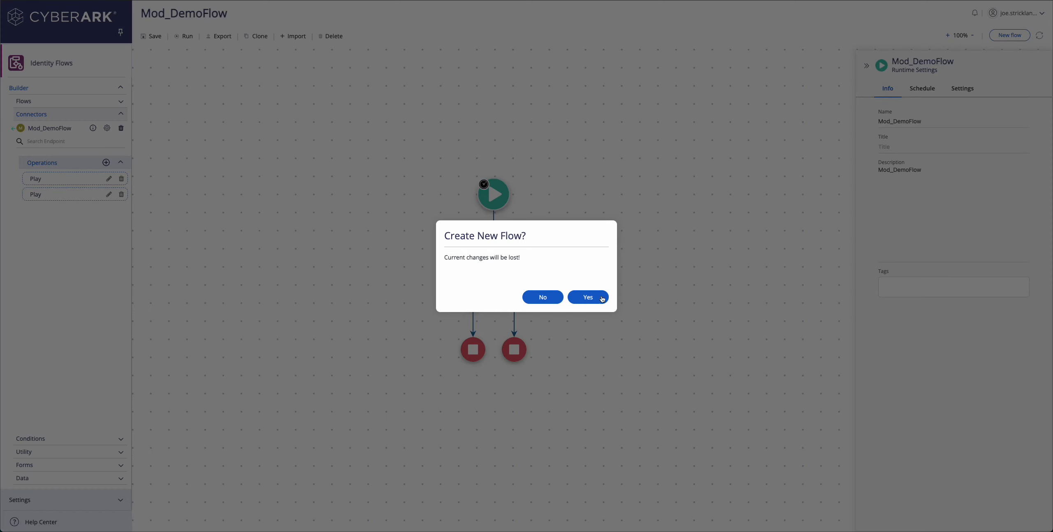
Create the new flow and insert the Play (For Demo - POST) operation between start and end.
left_click(601, 299)
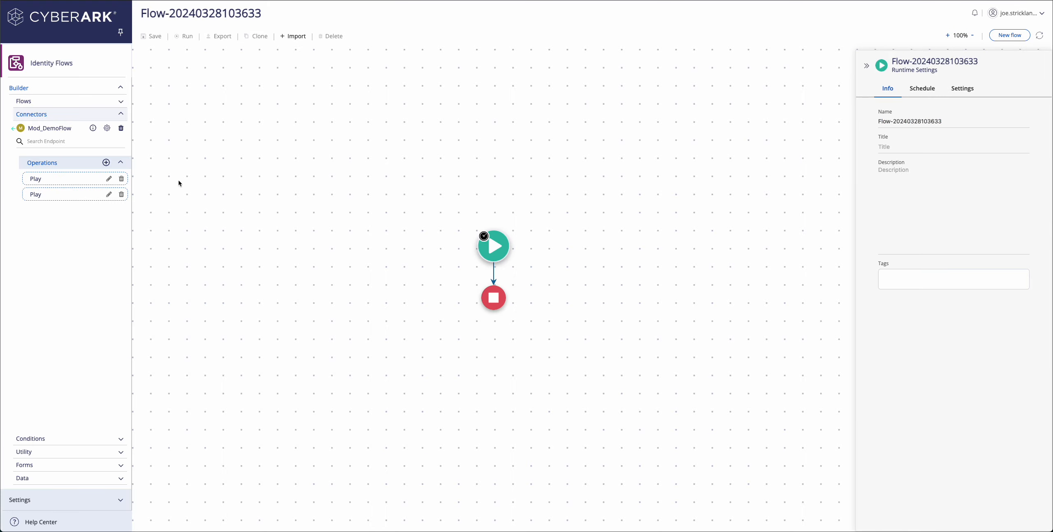
left_click_drag(63, 194, 491, 272)
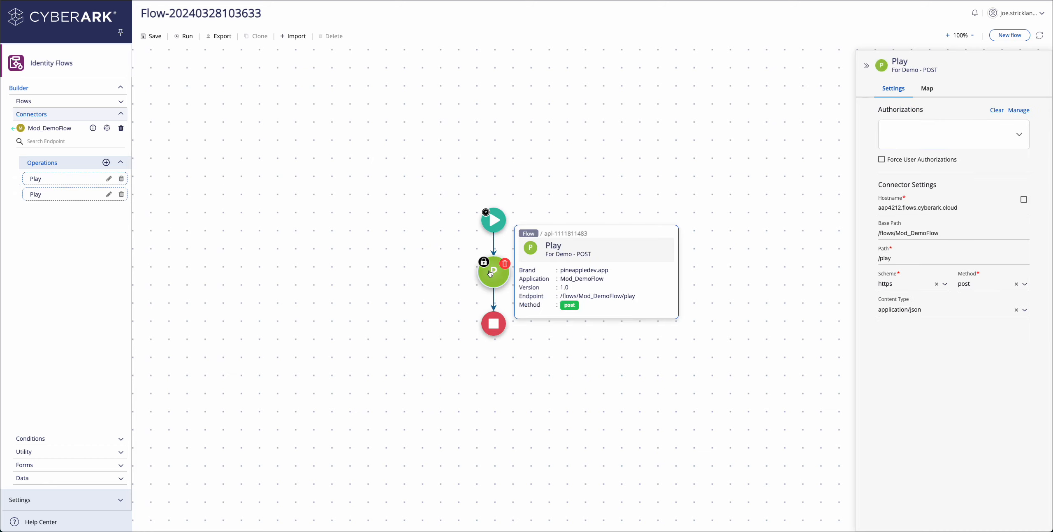
left_click_drag(878, 208, 972, 210)
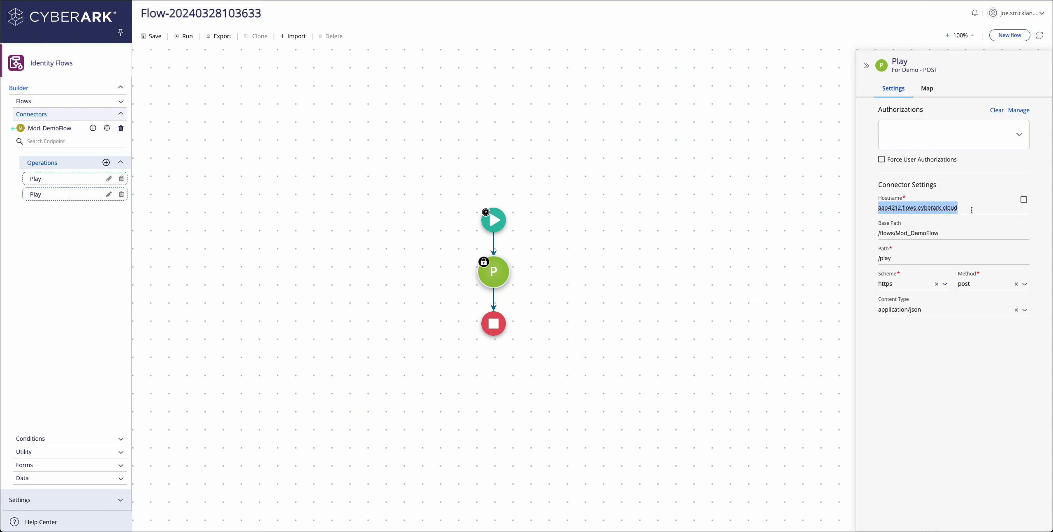
left_click(943, 236)
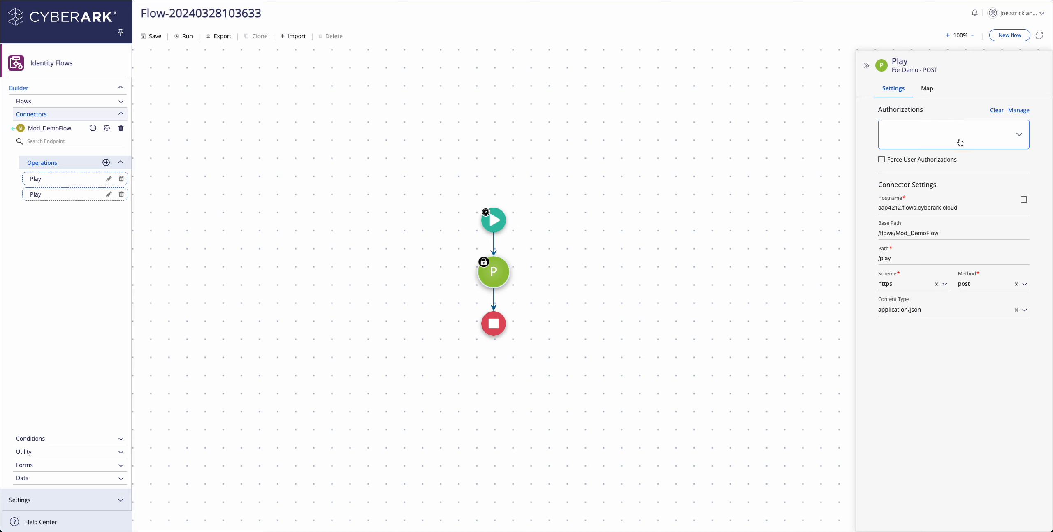
Create a Basic authorization named DemoFlow with its user ID and password, and save it for use.
left_click(954, 141)
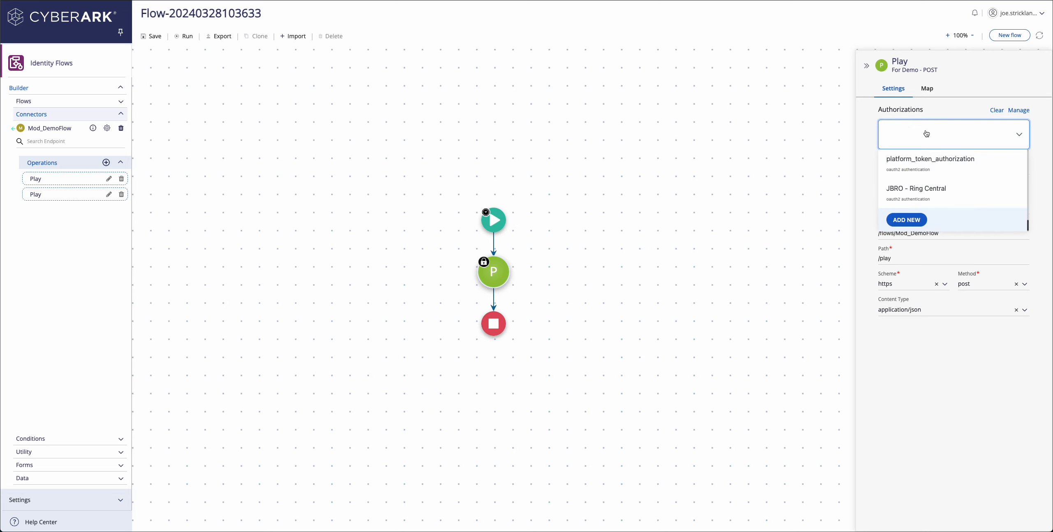
left_click(917, 223)
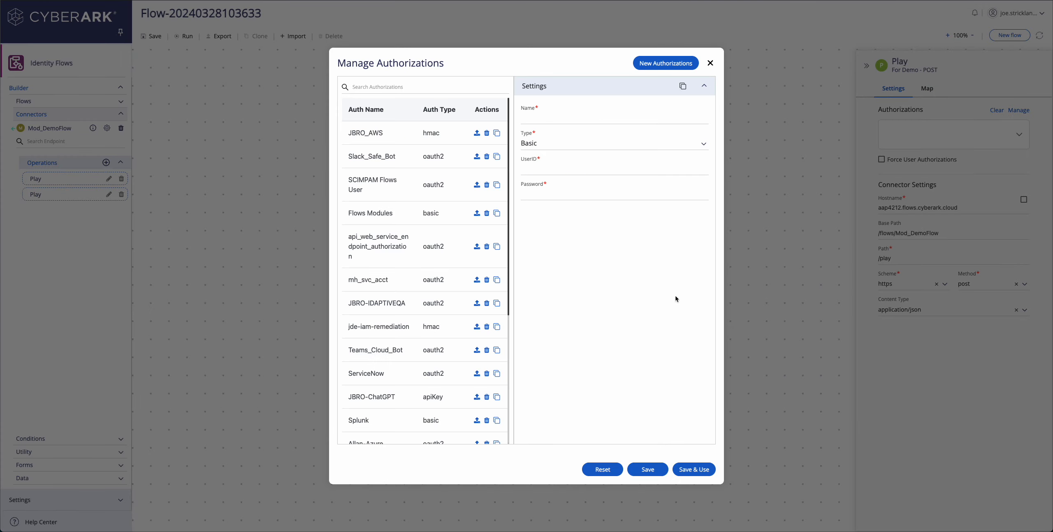
left_click(547, 144)
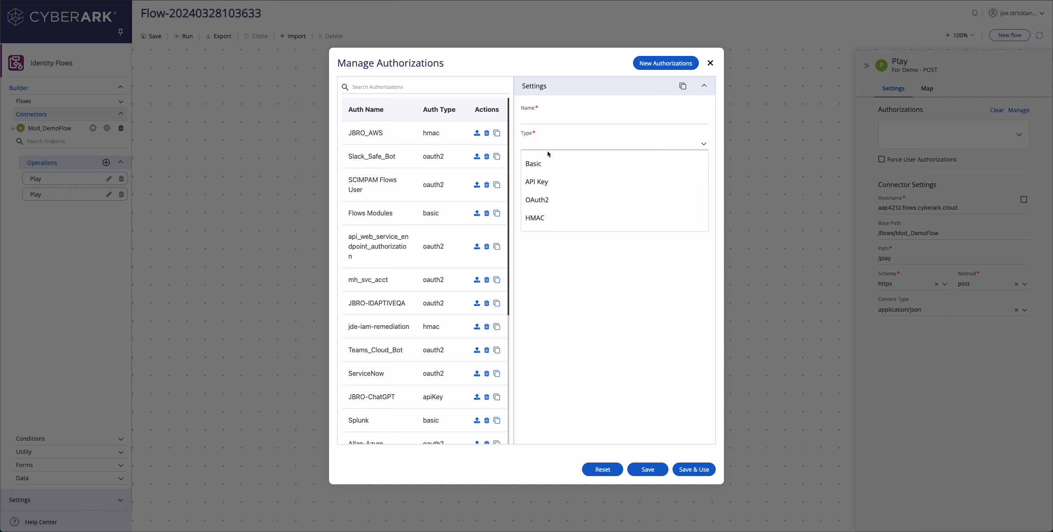
left_click(548, 155)
left_click(539, 115)
type("DemoFlow")
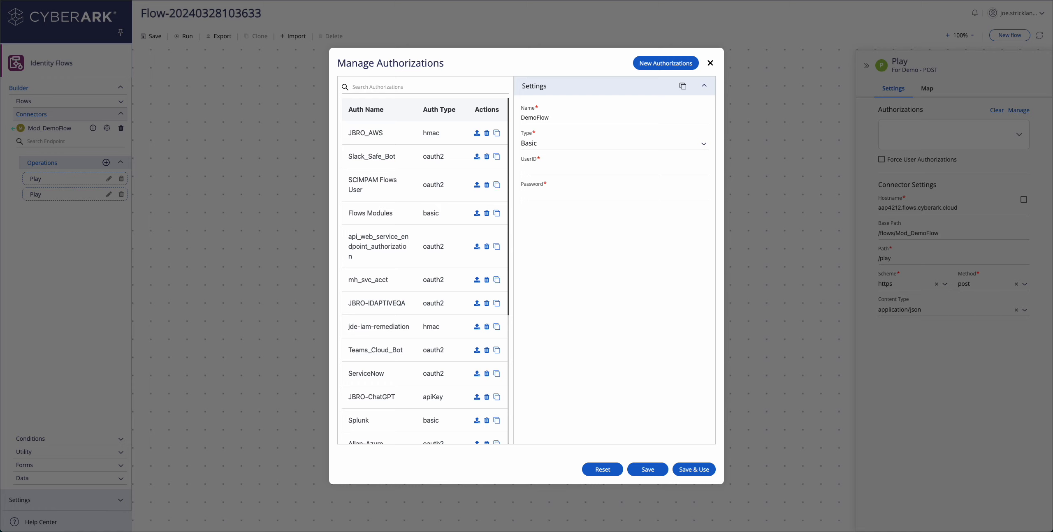
type("demouse")
type("••••••")
left_click(699, 470)
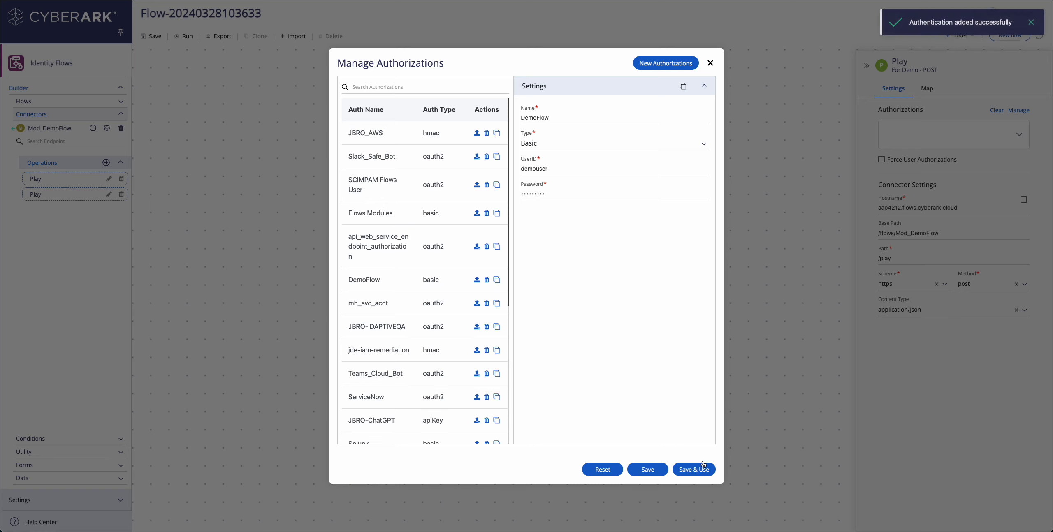
Select DemoFlow as the Play step's authorization.
left_click(710, 63)
left_click(901, 130)
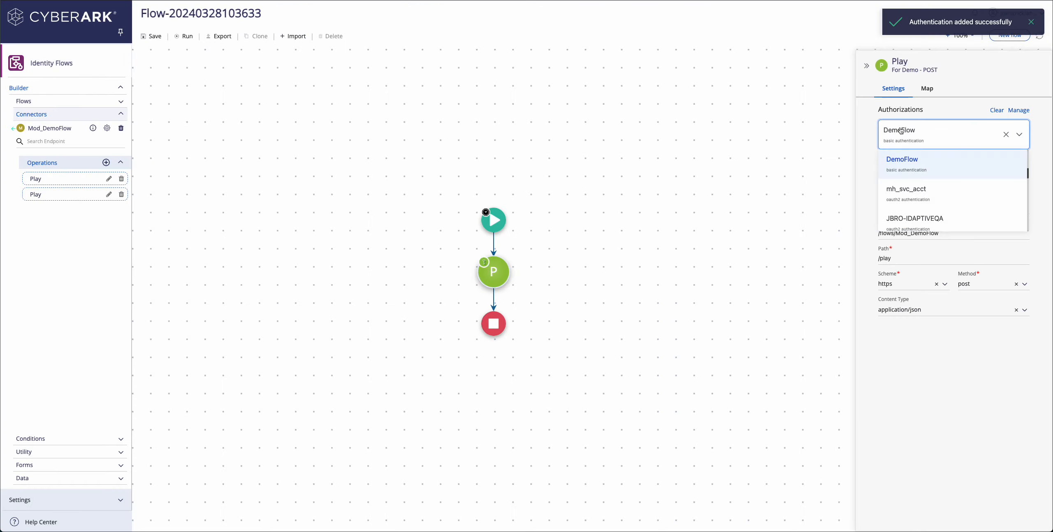
left_click(883, 141)
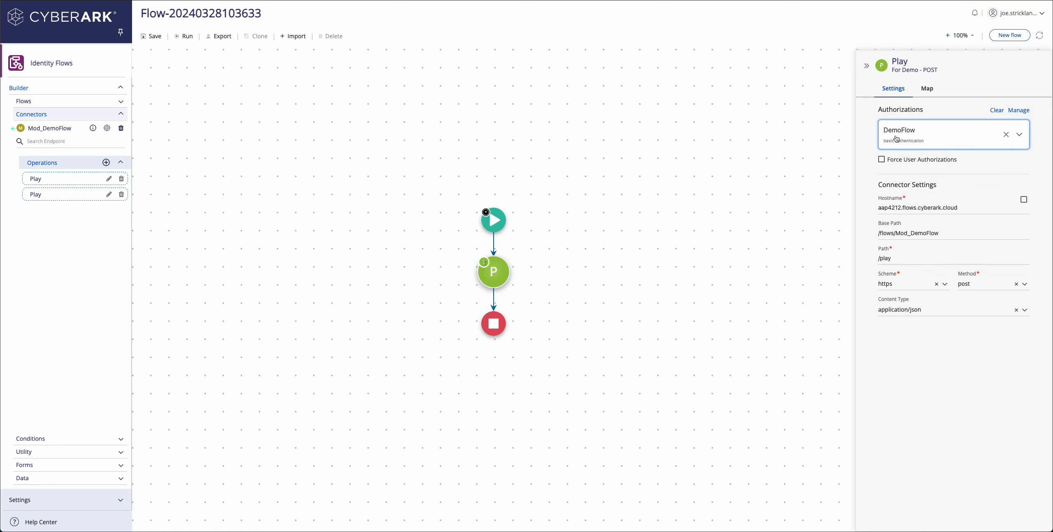
mouse_move(491, 264)
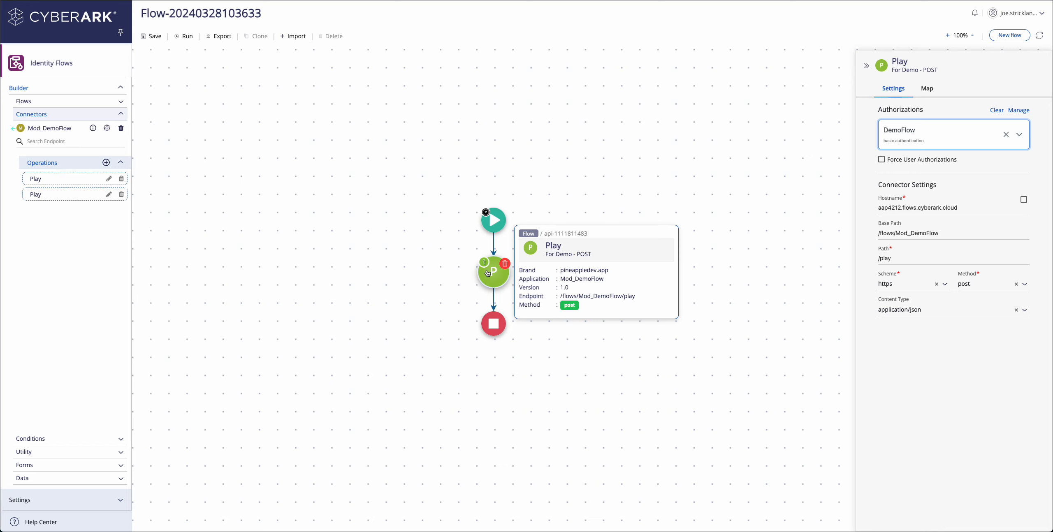
In the Play step's parameter mappings, show the webhookbody parameter as raw JSON.
left_click(920, 89)
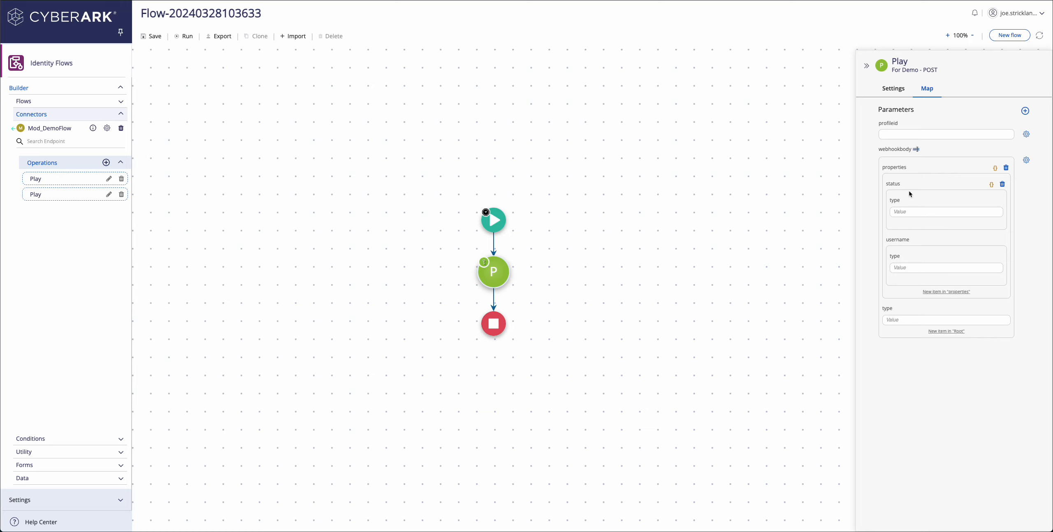
left_click(916, 149)
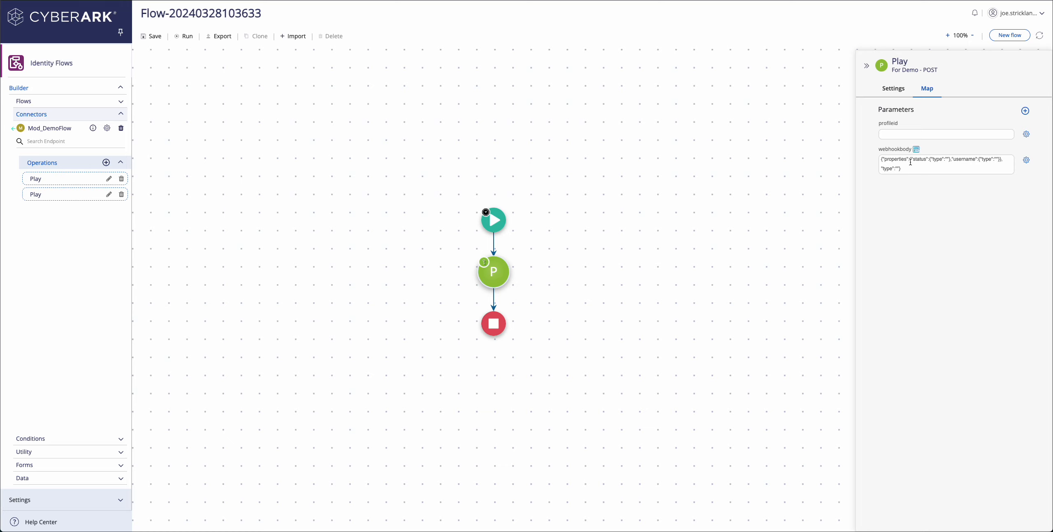
left_click(909, 162)
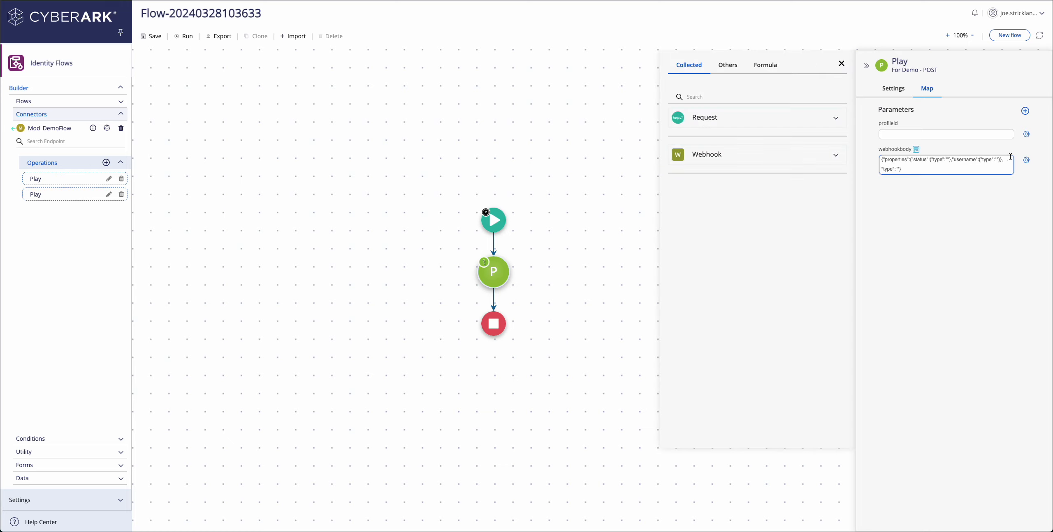
In the webhookbody example JSON, delete the nested type objects under status and username.
left_click(1026, 160)
scroll(965, 267, "down", 2)
scroll(978, 270, "up", 1)
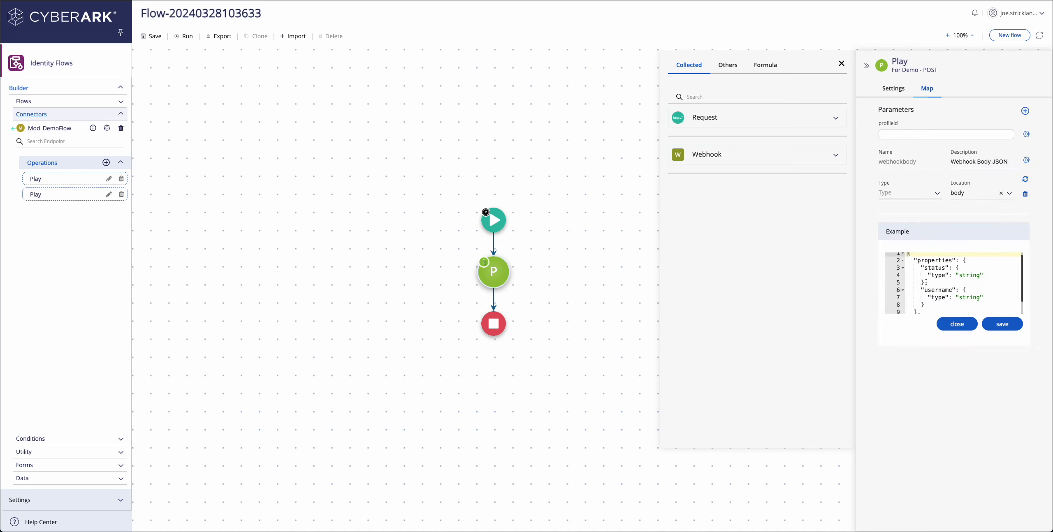
left_click_drag(922, 283, 959, 267)
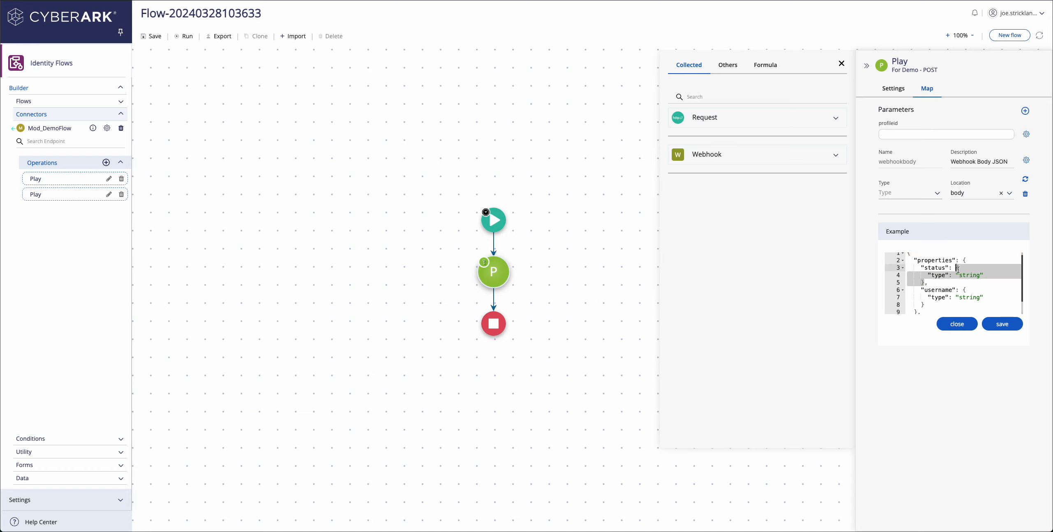
type("\"\"")
left_click(936, 282)
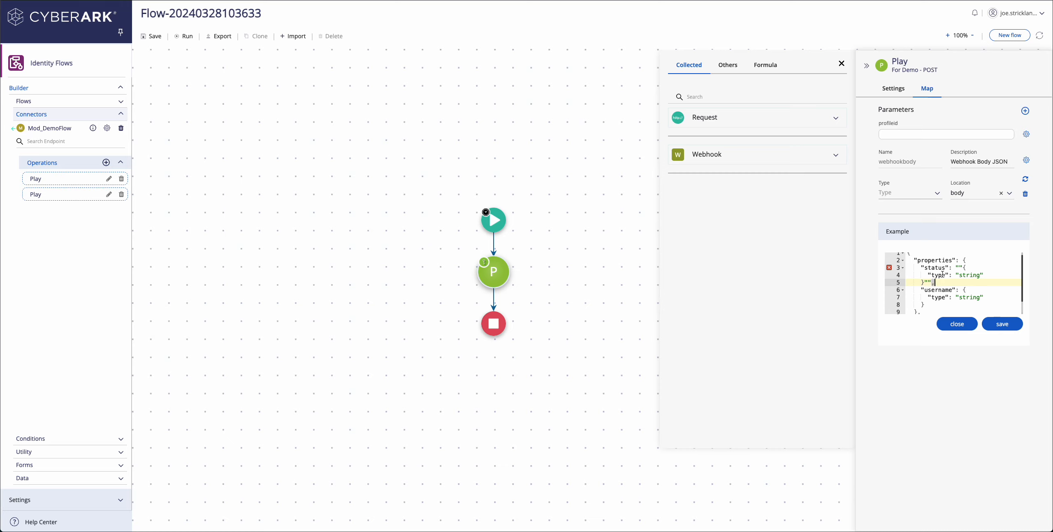
left_click_drag(931, 283, 967, 269)
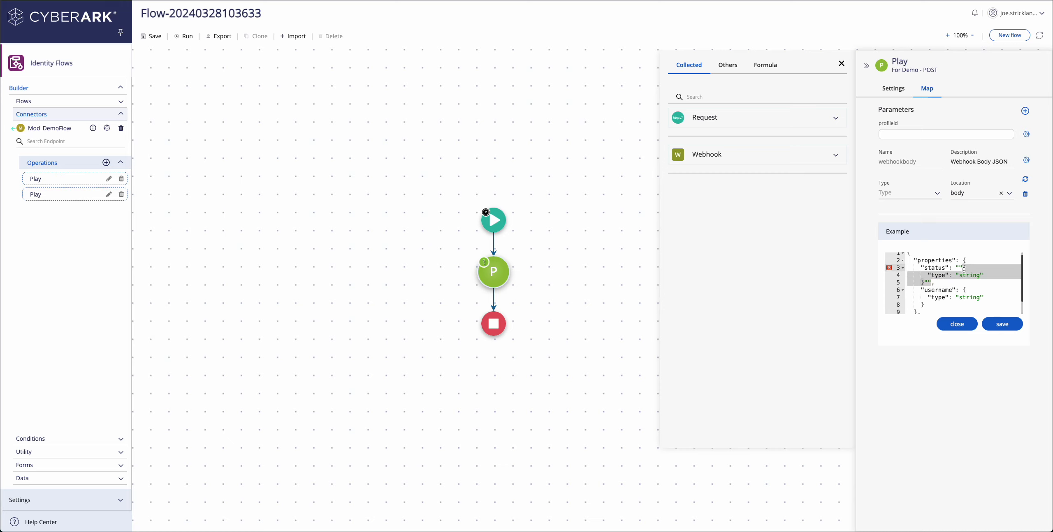
key("BackSpace")
left_click_drag(926, 290, 960, 276)
key("BackSpace")
type("\"\"")
left_click_drag(918, 298, 917, 285)
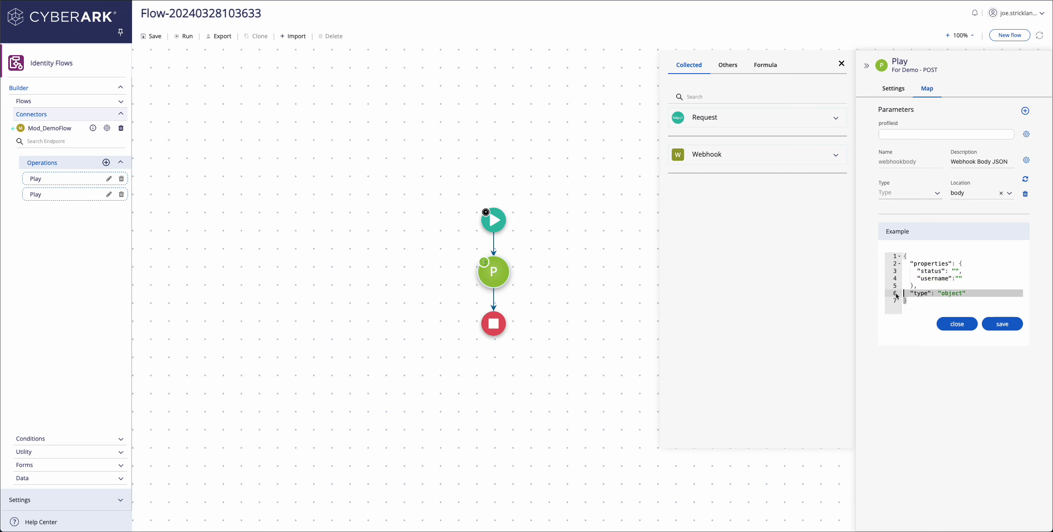
key("BackSpace")
Remove the properties wrapper, fix the indentation, and save the flat status/username example.
key("BackSpace")
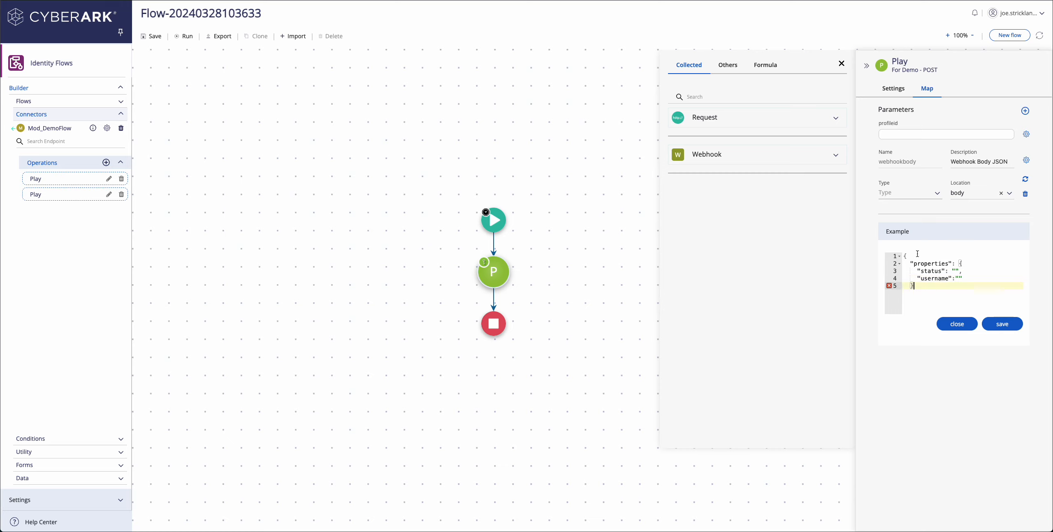
left_click_drag(958, 264, 903, 259)
key("BackSpace")
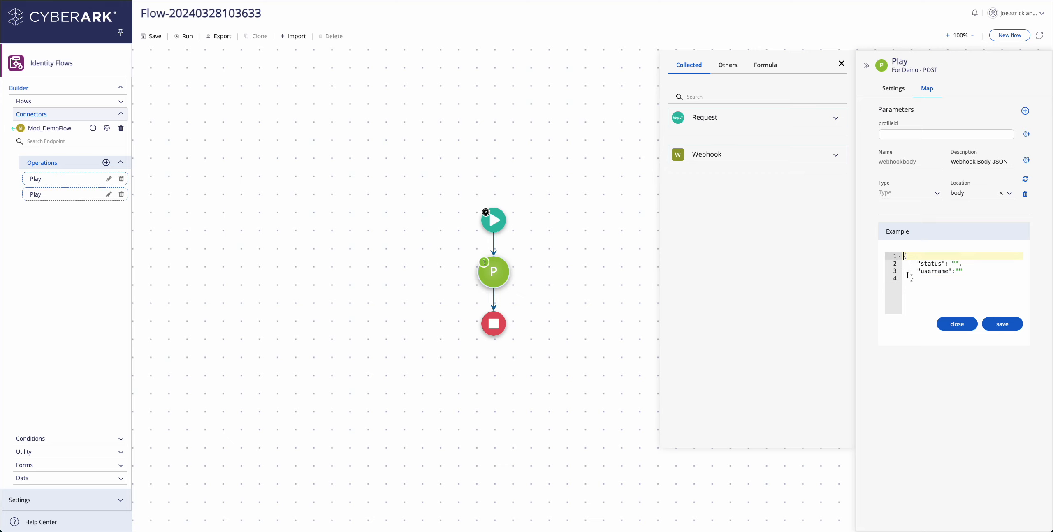
left_click(911, 278)
left_click(917, 272)
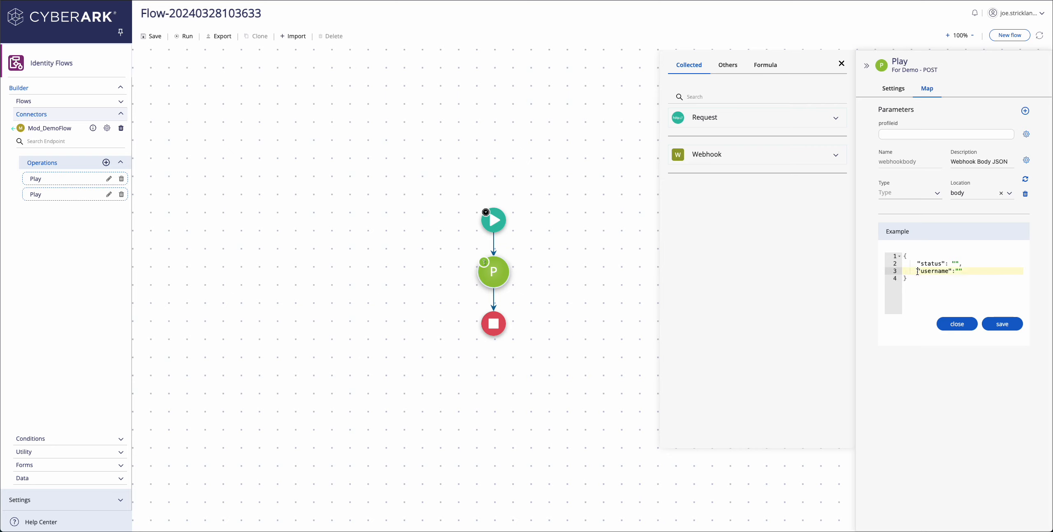
key("BackSpace")
left_click(917, 264)
key("BackSpace")
left_click(1001, 323)
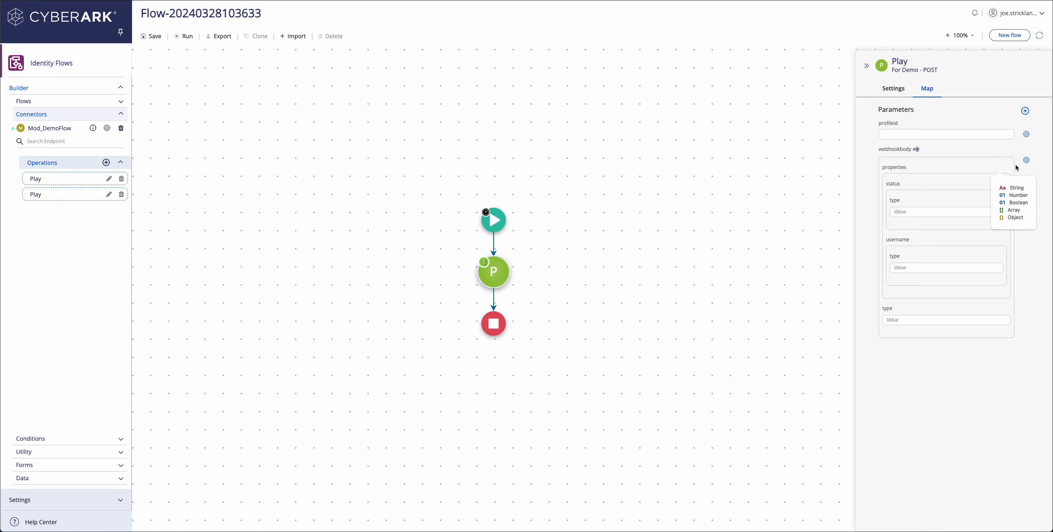
Fill the example's status with 'enabled' and username with the user's name, then save.
left_click(1026, 160)
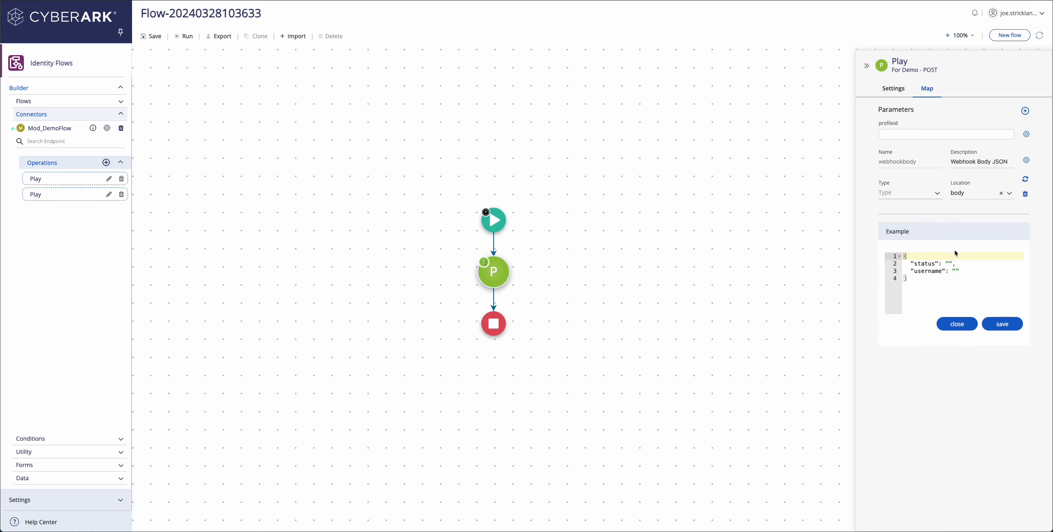
left_click(948, 263)
type("enabled")
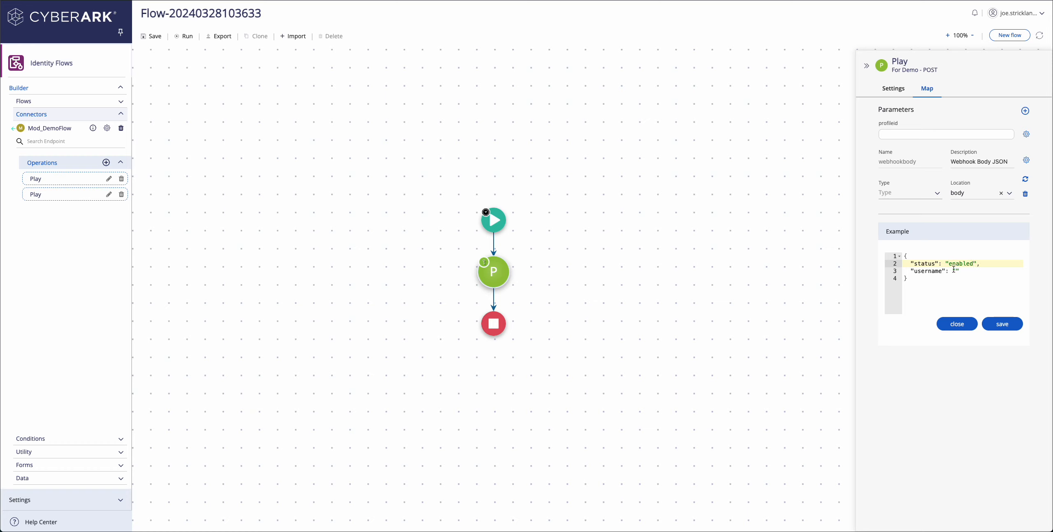
left_click(954, 270)
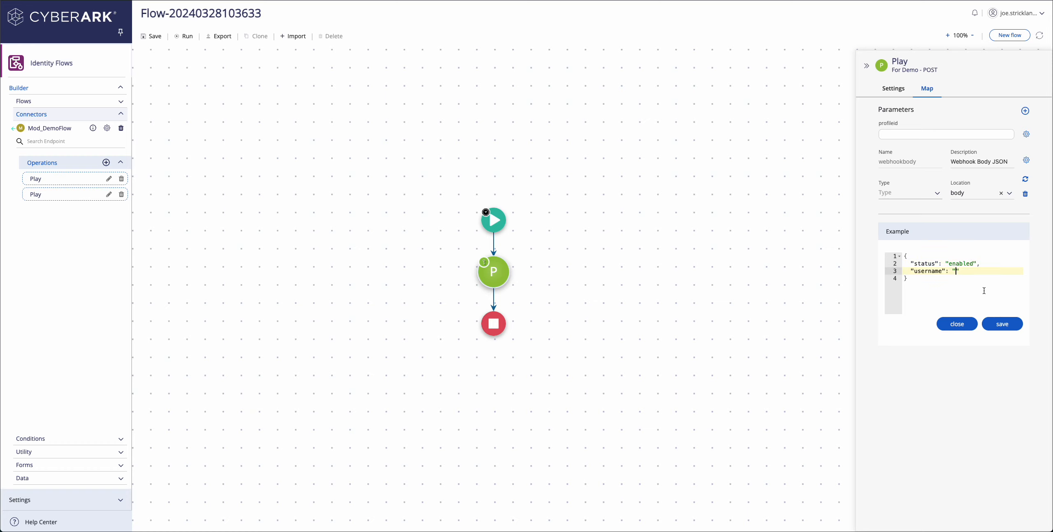
left_click(994, 324)
Enter 'enabled' as the status value, begin the username, and view webhookbody as raw JSON.
left_click(934, 212)
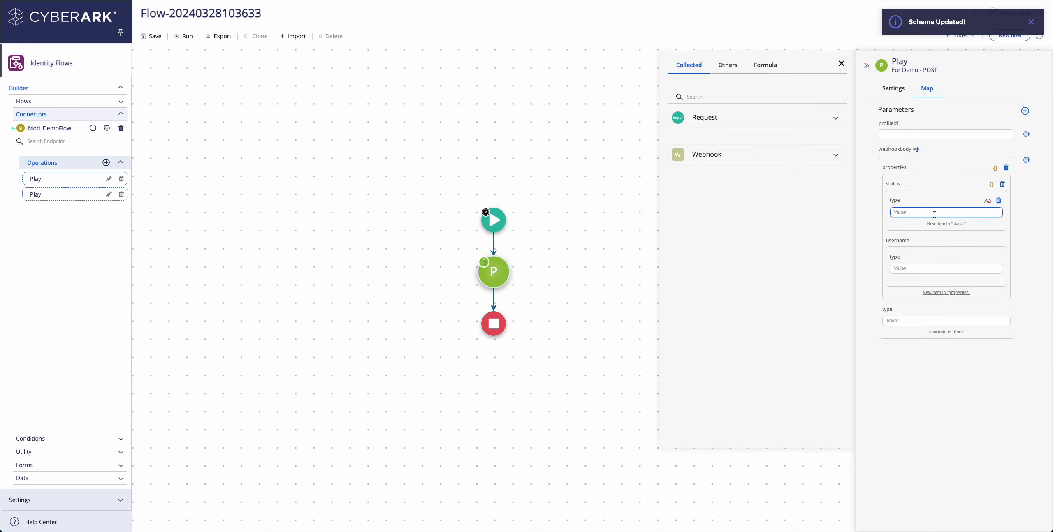
type("enabled")
key("Tab")
key("Tab")
key("Tab")
type("Jo")
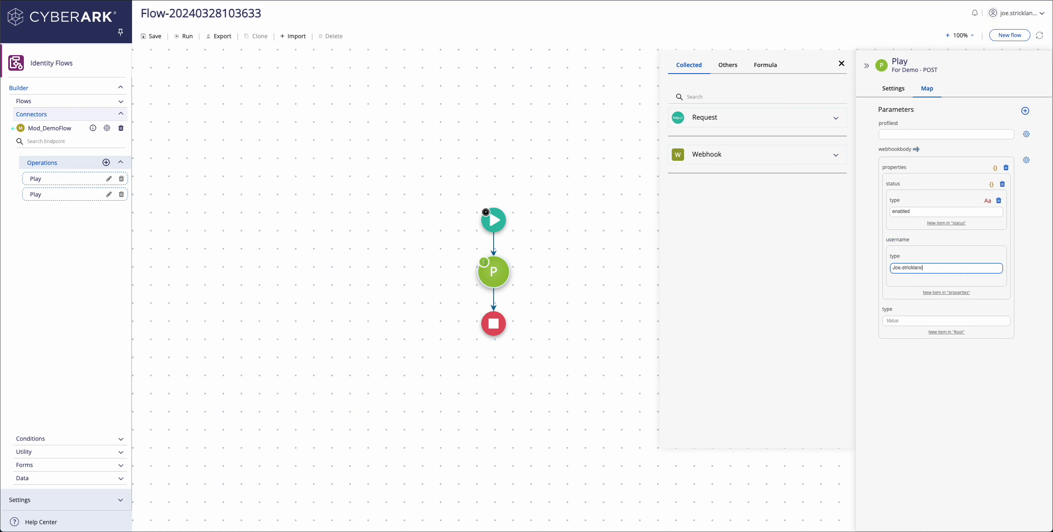
left_click(916, 149)
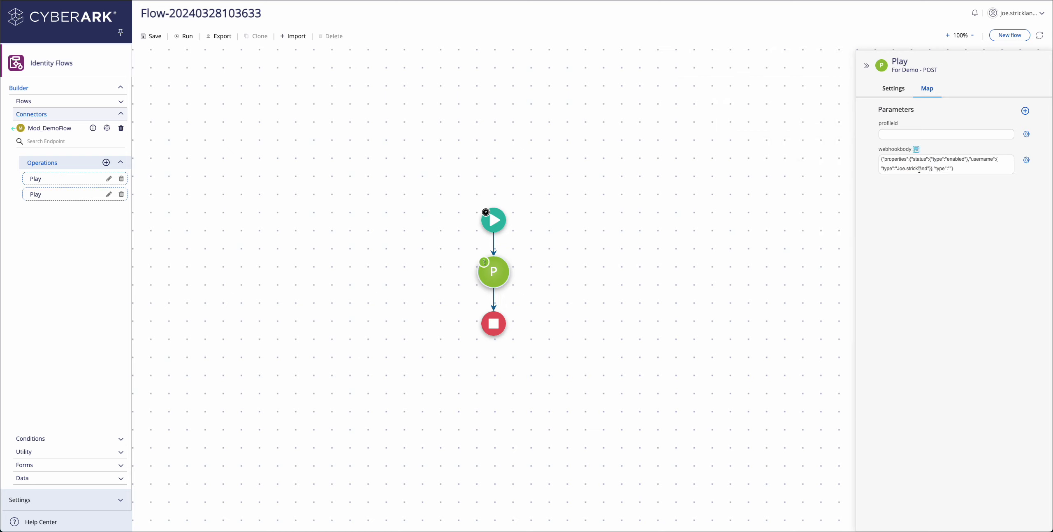
Reduce the raw webhookbody JSON to {"status":"","username":""}.
left_click(914, 162)
left_click_drag(911, 159, 867, 163)
left_click(910, 162)
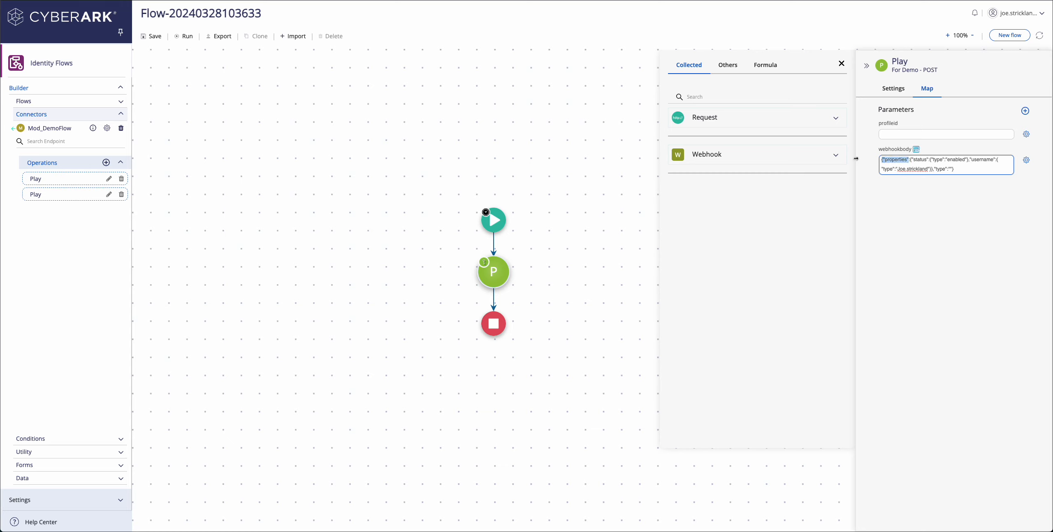
key("BackSpace")
left_click_drag(937, 169, 902, 160)
key("BackSpace")
key("BackSpace")
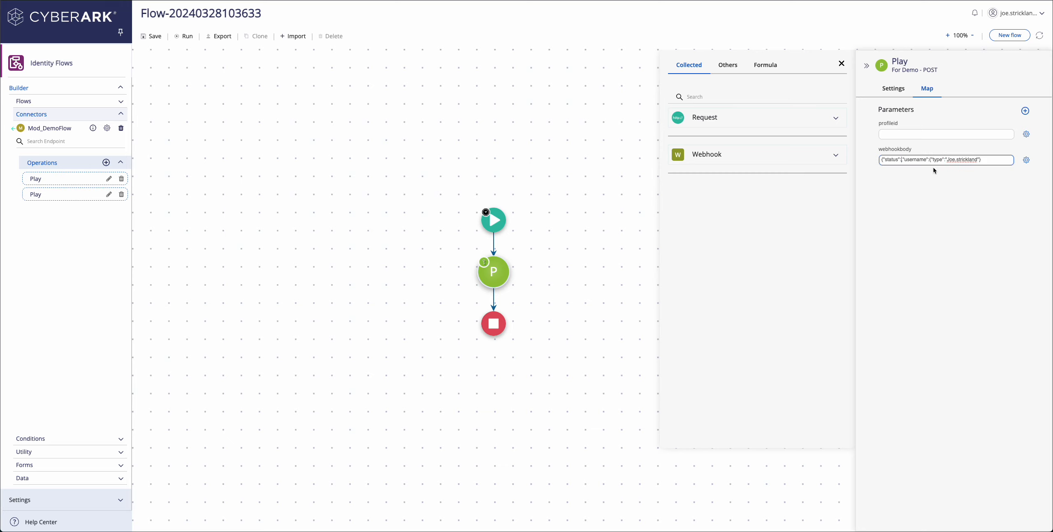
type("\"\",")
left_click_drag(933, 162, 984, 162)
key("BackSpace")
key("BackSpace")
type("\"\"}")
left_click(915, 148)
In field view, set status to 'enabled' and enter the user's username, fixing a typo.
left_click(916, 148)
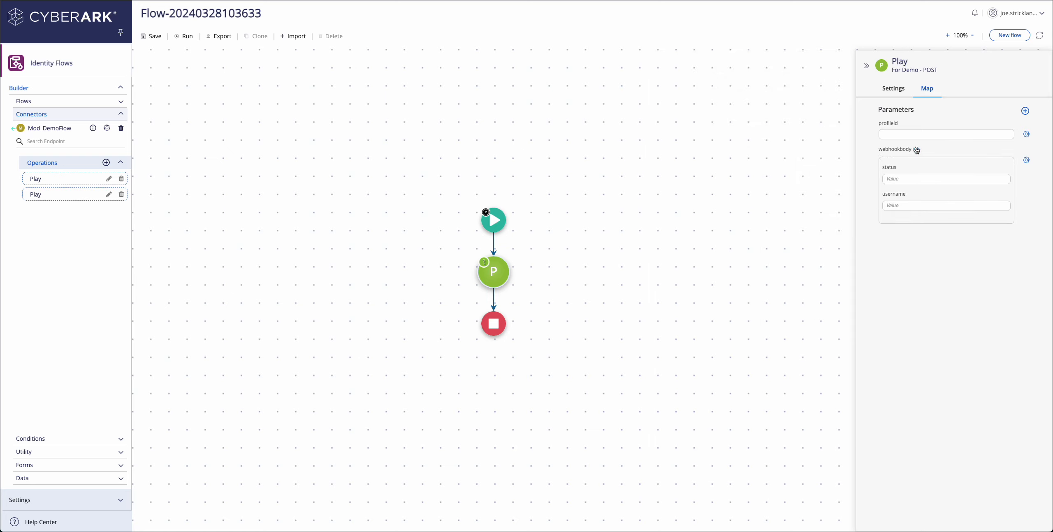
left_click(908, 179)
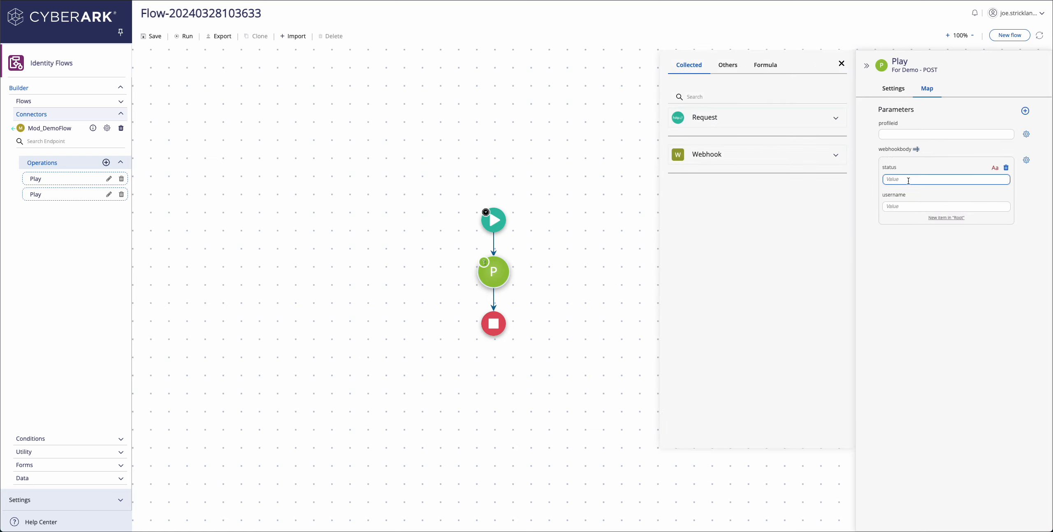
type("enable")
key("Tab")
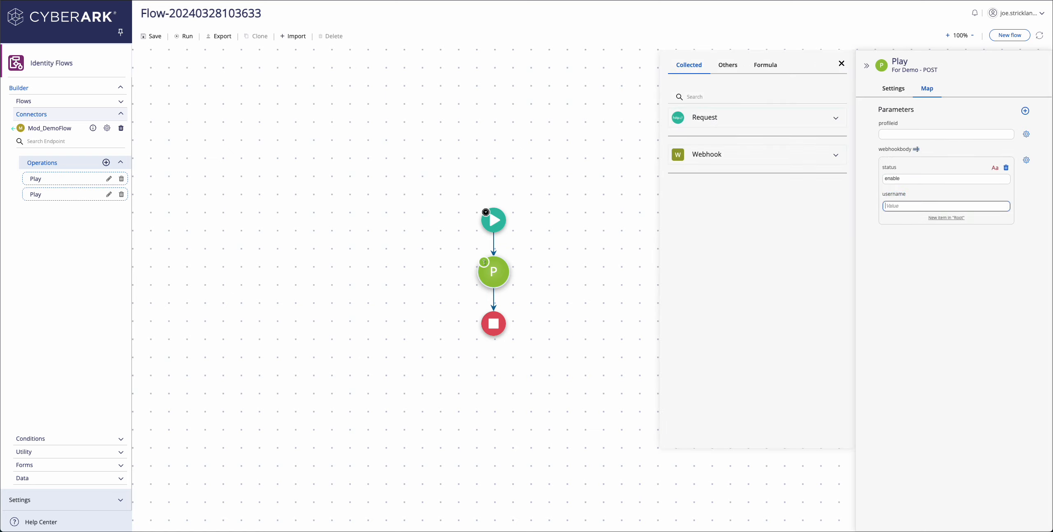
left_click(916, 179)
type("d")
left_click(920, 268)
mouse_move(889, 210)
left_click(842, 64)
left_click(841, 65)
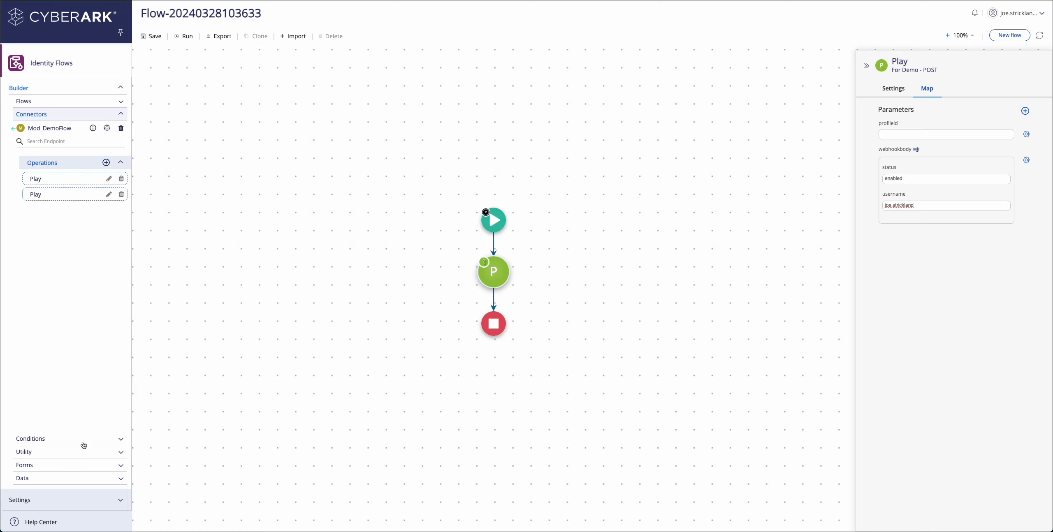
left_click(84, 445)
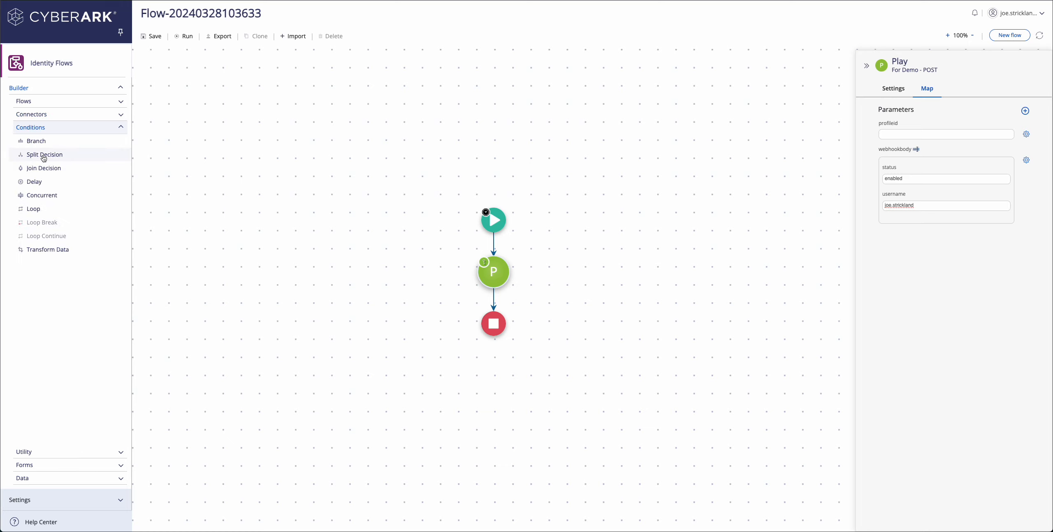
Insert a Split Decision below the Play step and rename it 'Check Response'.
left_click_drag(44, 159, 488, 302)
mouse_move(491, 242)
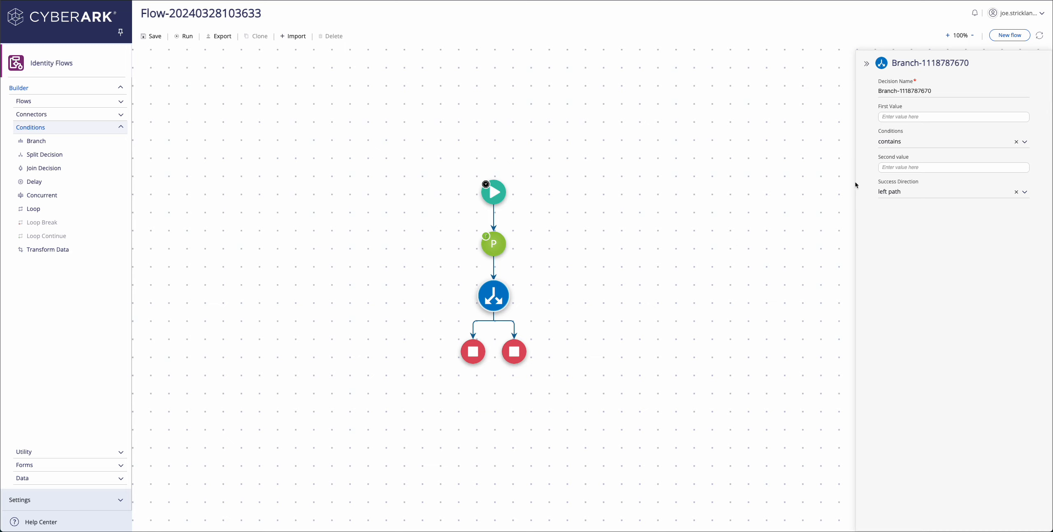
left_click_drag(937, 91, 851, 85)
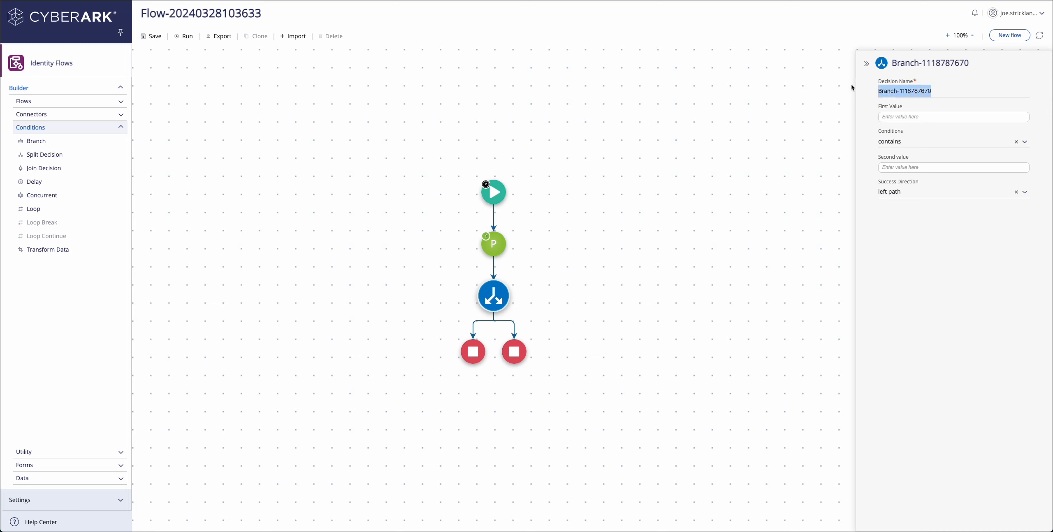
type("Check Response")
key("Tab")
Paste a sample response into Play's body example, fix the status line, and save it.
left_click(884, 115)
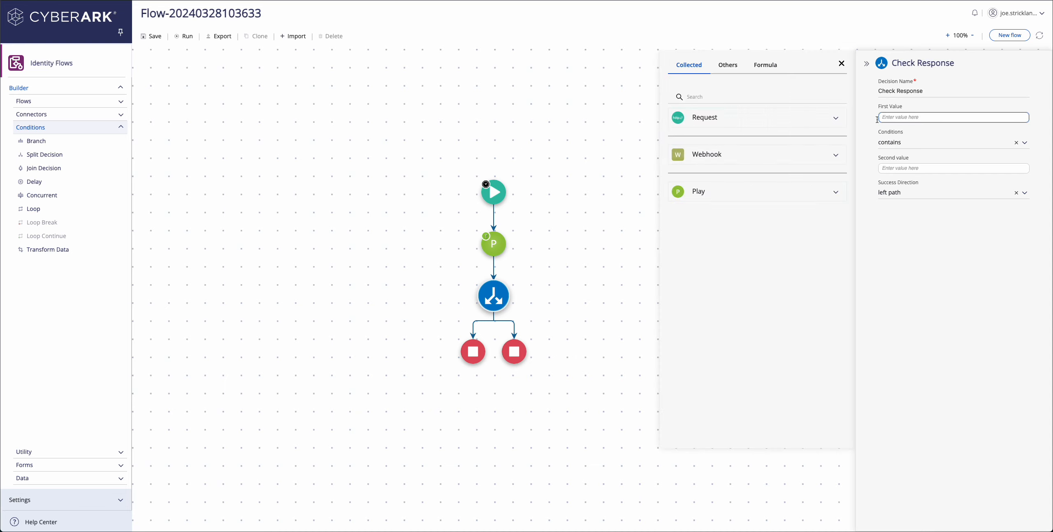
left_click(737, 199)
left_click(729, 231)
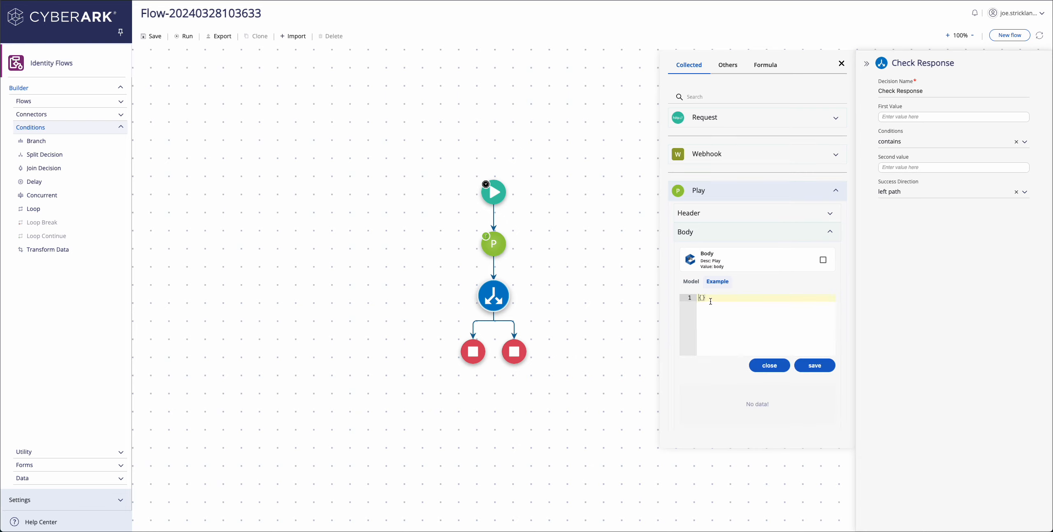
key("ctrl+a")
type("{     \"status\": \"success\",     \"errorMessage\": \"\",     \"response\":\"\" }")
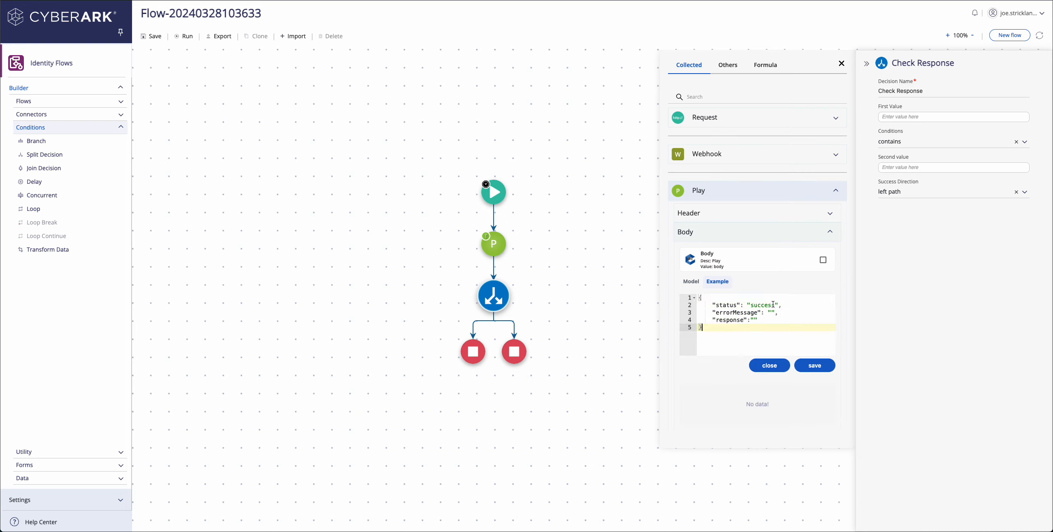
left_click_drag(772, 306, 747, 306)
type("\"")
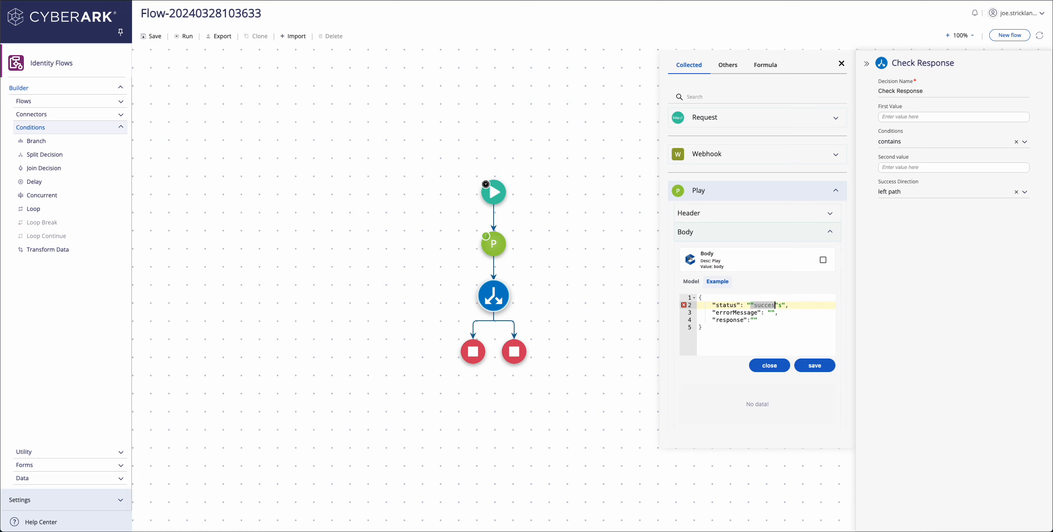
left_click_drag(782, 306, 754, 305)
key("BackSpace")
key("BackSpace")
left_click(815, 367)
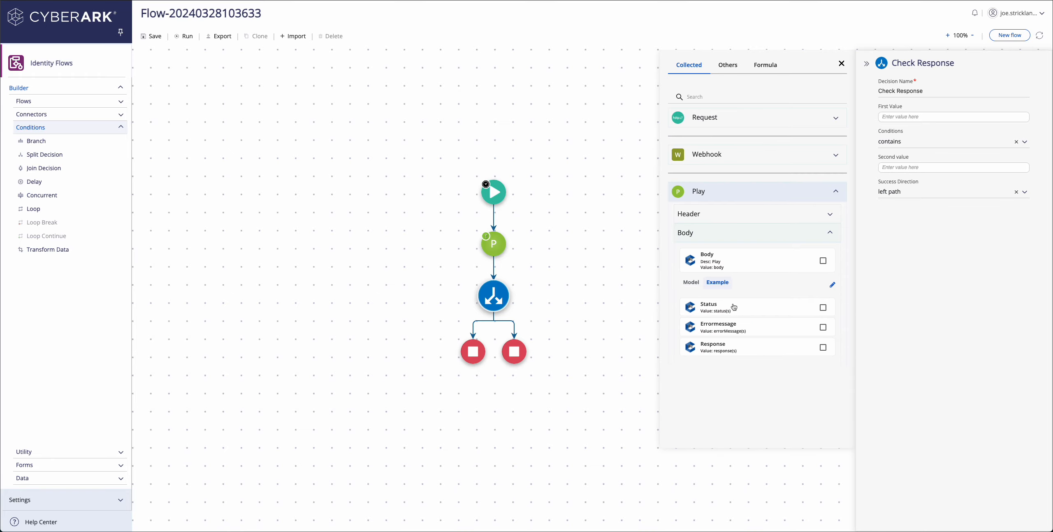
Compare Play's Status field as First Value against 'success' as the Second value.
left_click(734, 308)
left_click(905, 169)
type("success")
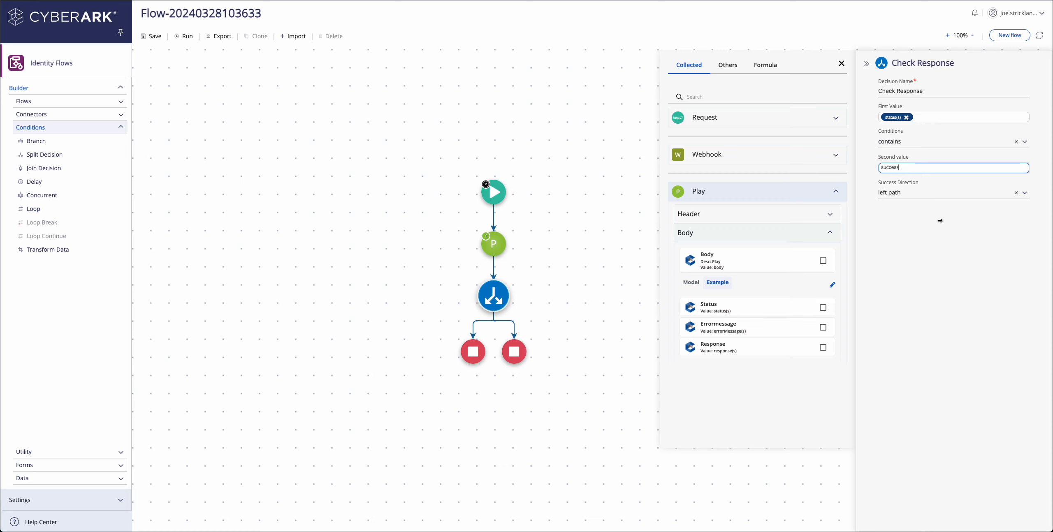
left_click(940, 221)
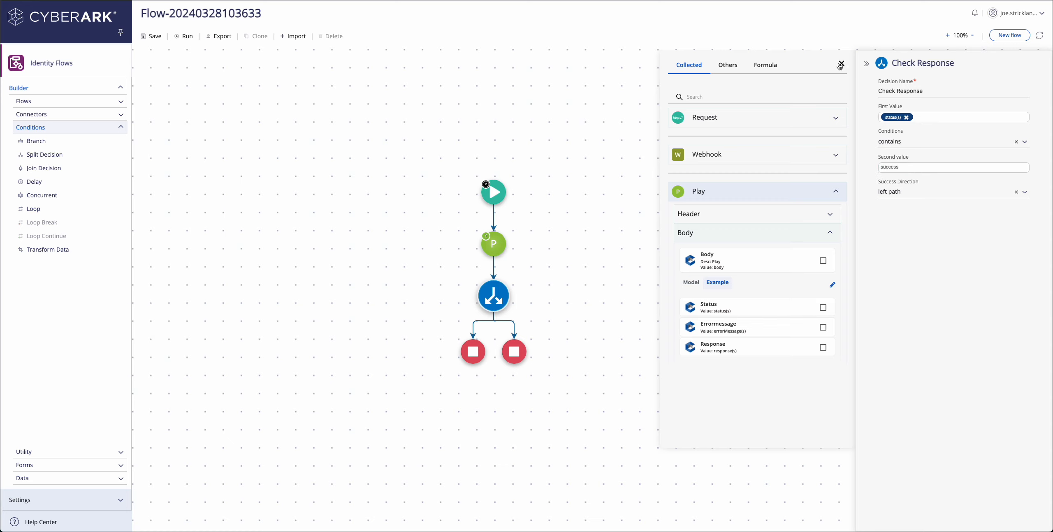
left_click(840, 63)
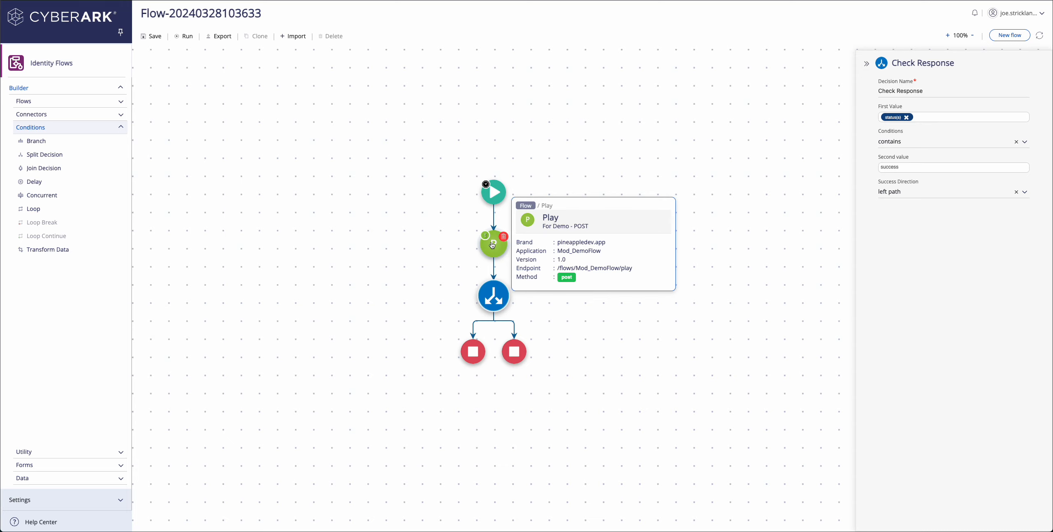
mouse_move(492, 299)
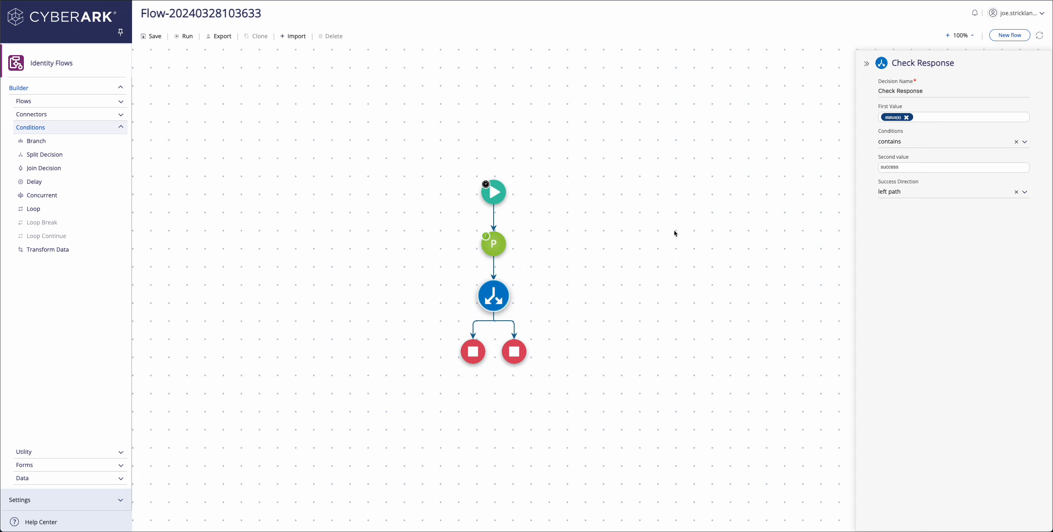
left_click(866, 65)
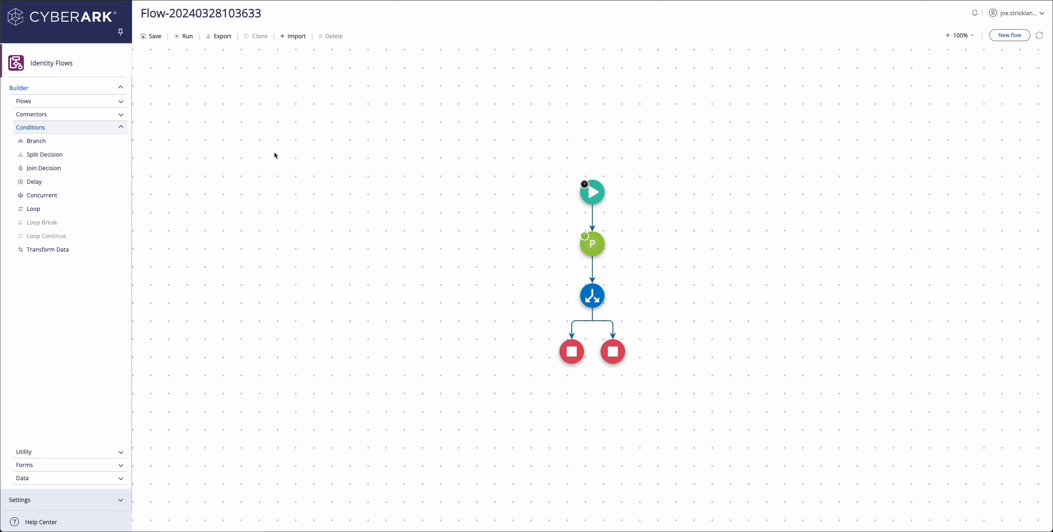
left_click(150, 37)
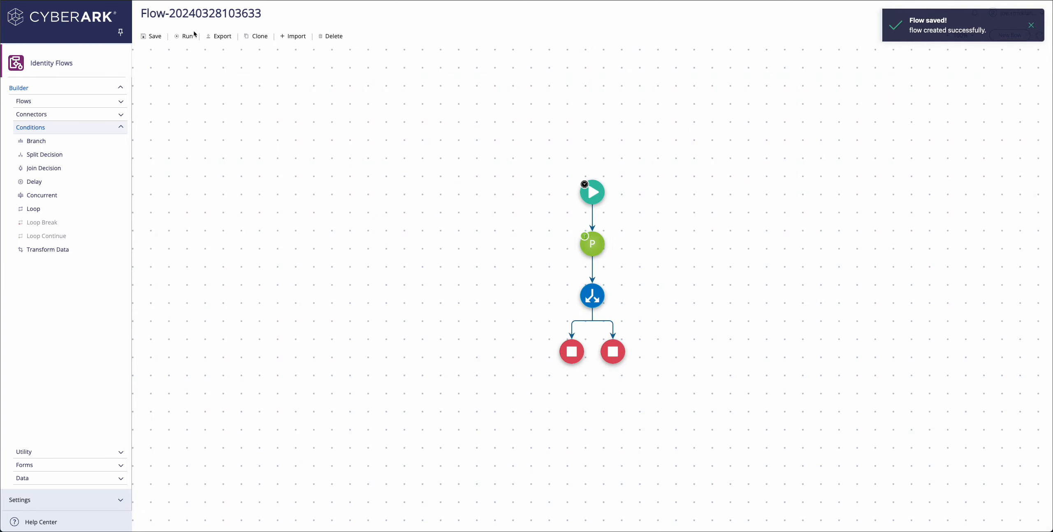
left_click(190, 37)
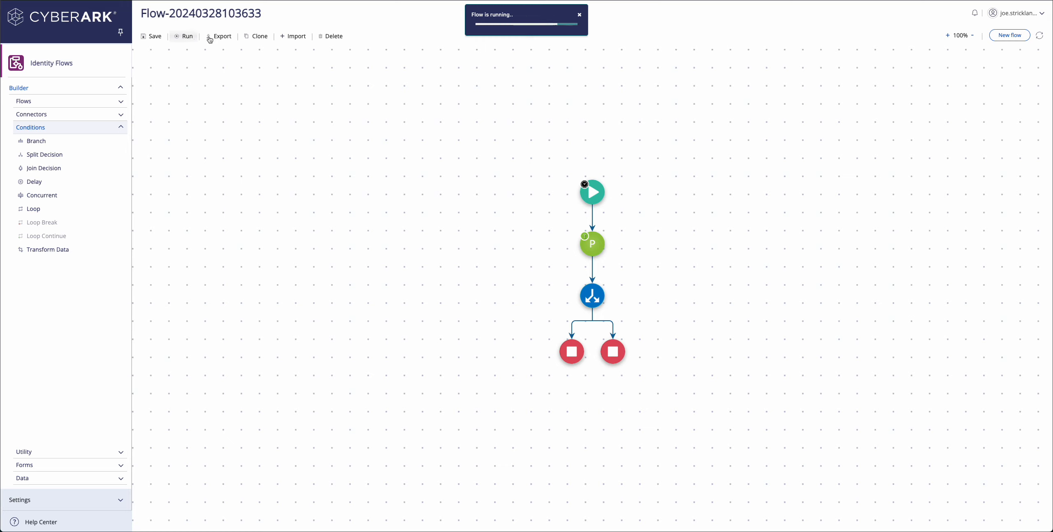
mouse_move(574, 354)
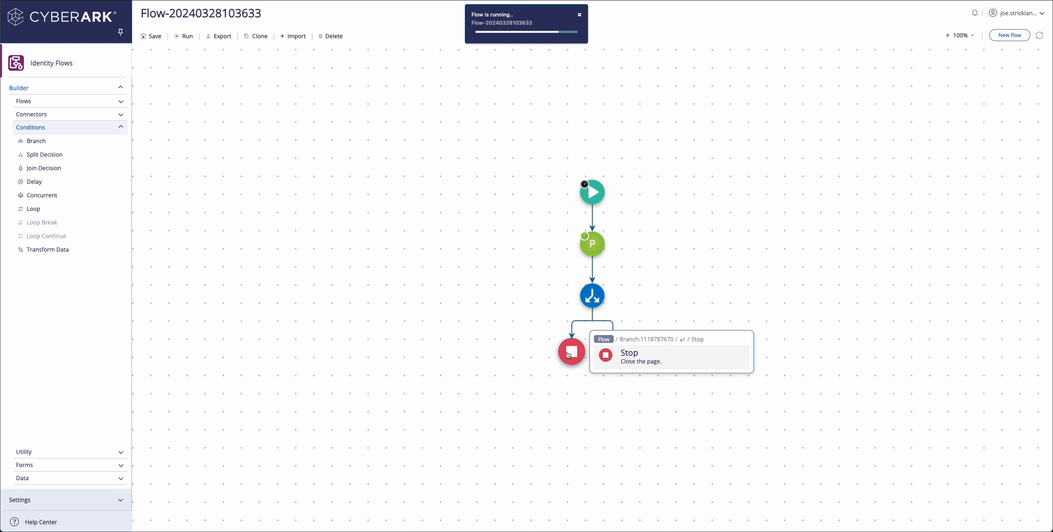
mouse_move(594, 251)
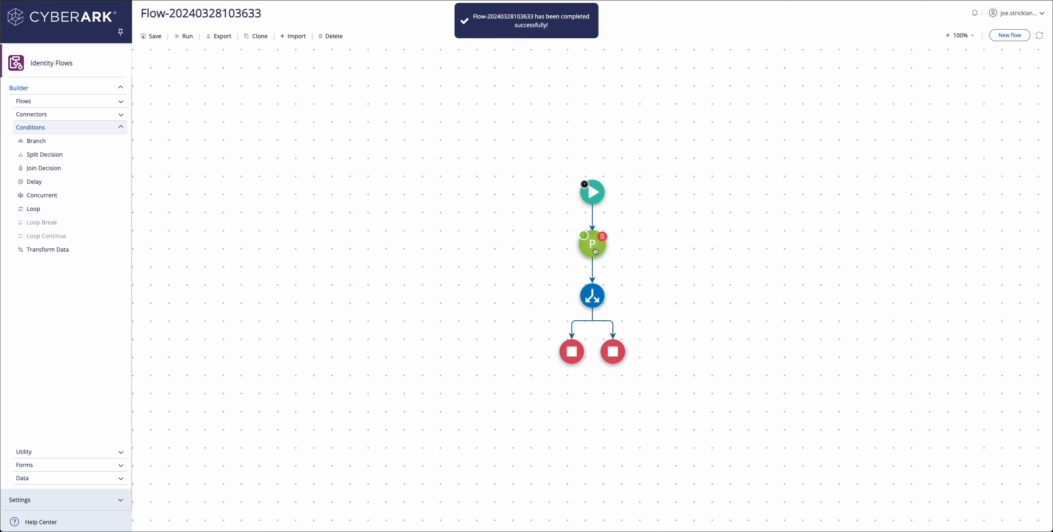
mouse_move(592, 305)
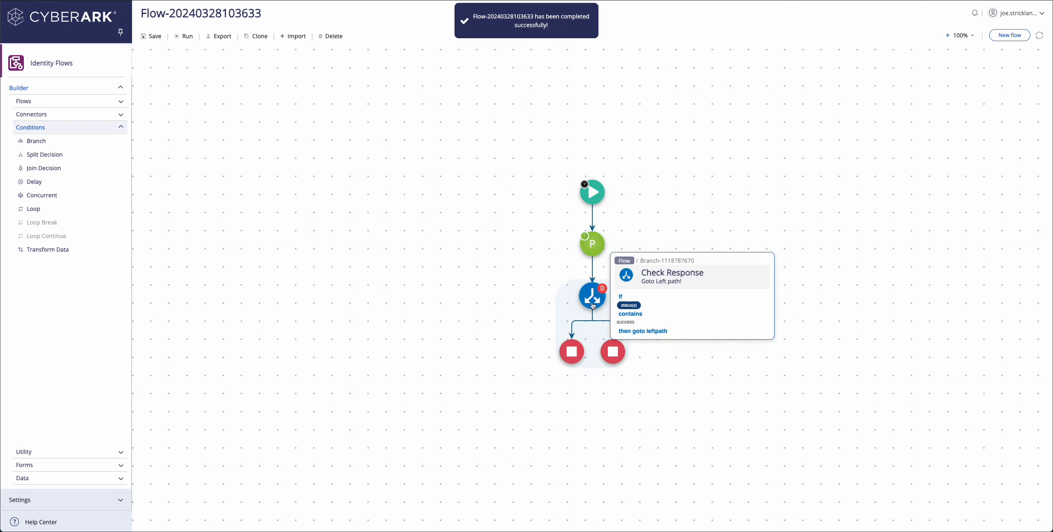
left_click(975, 13)
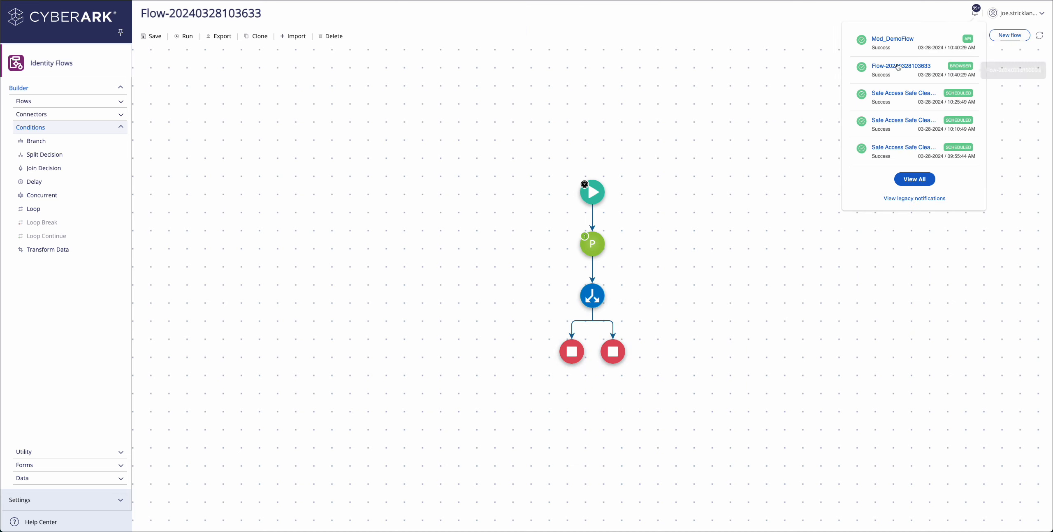
left_click(897, 67)
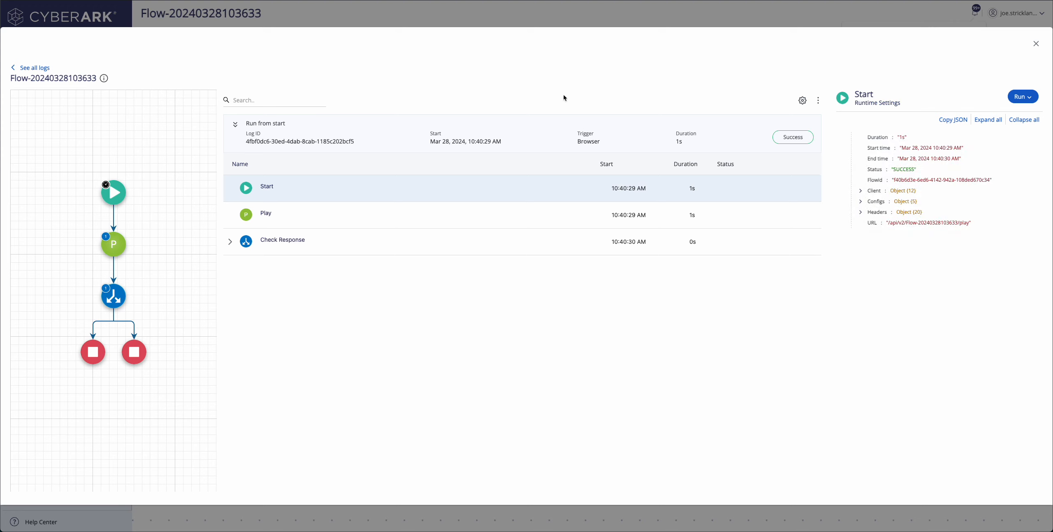
left_click(319, 208)
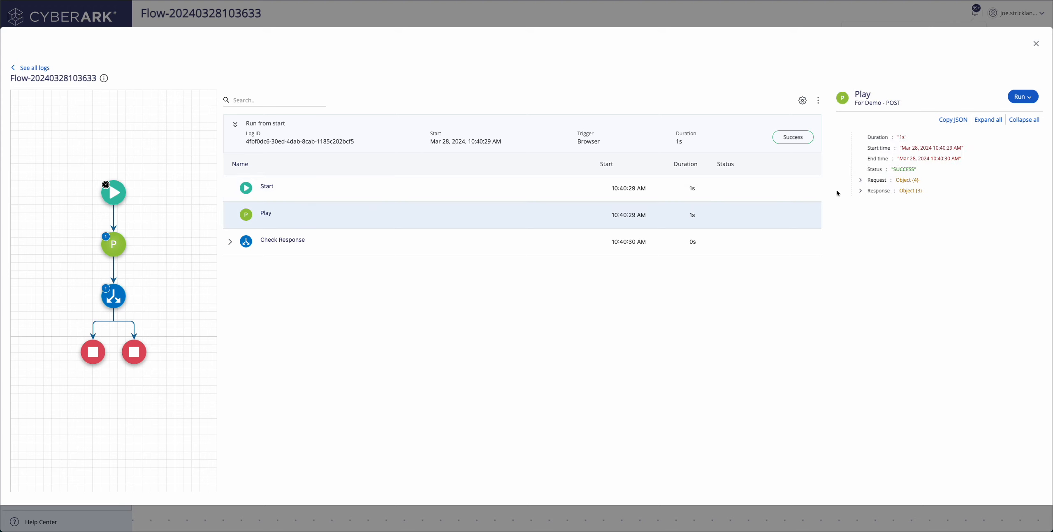
left_click(860, 180)
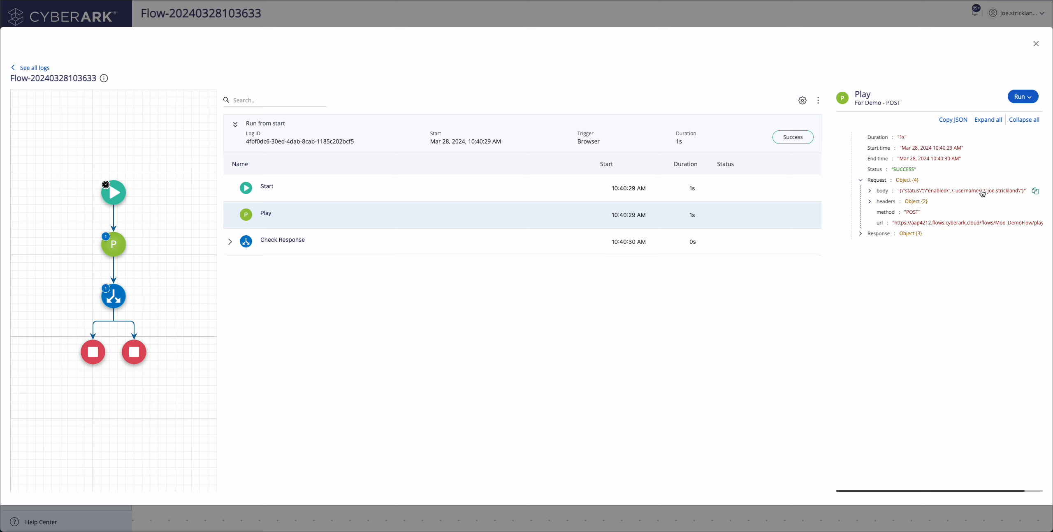
left_click(869, 254)
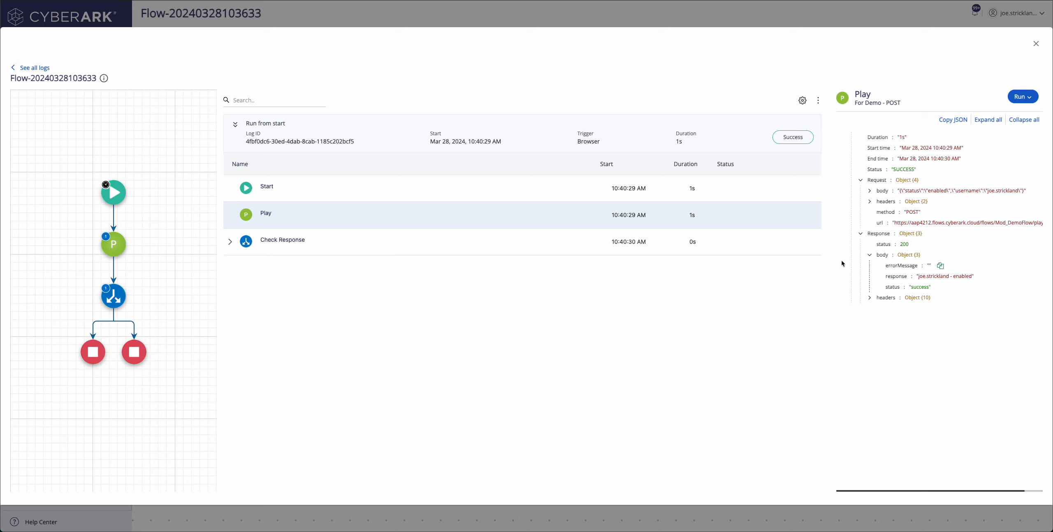
left_click(498, 240)
left_click(228, 243)
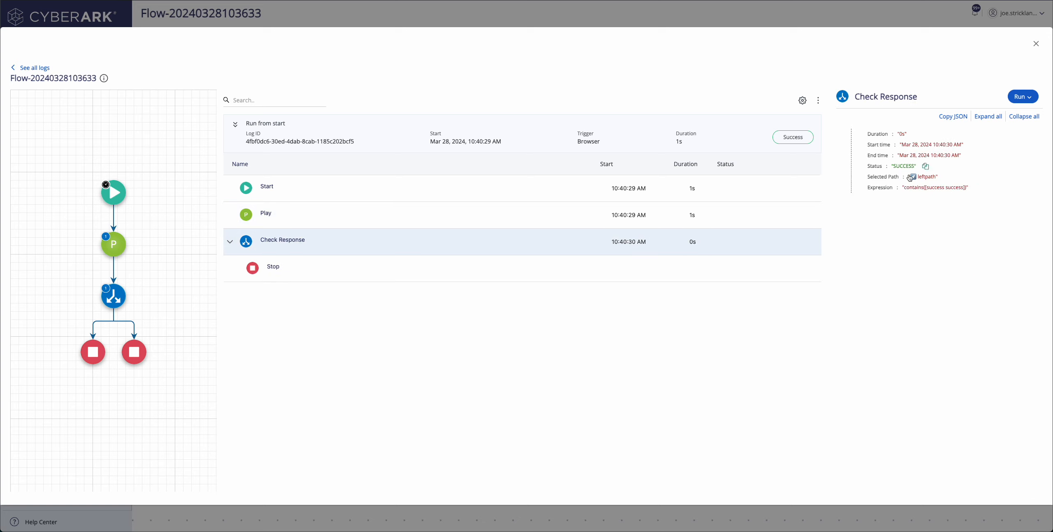
left_click(93, 351)
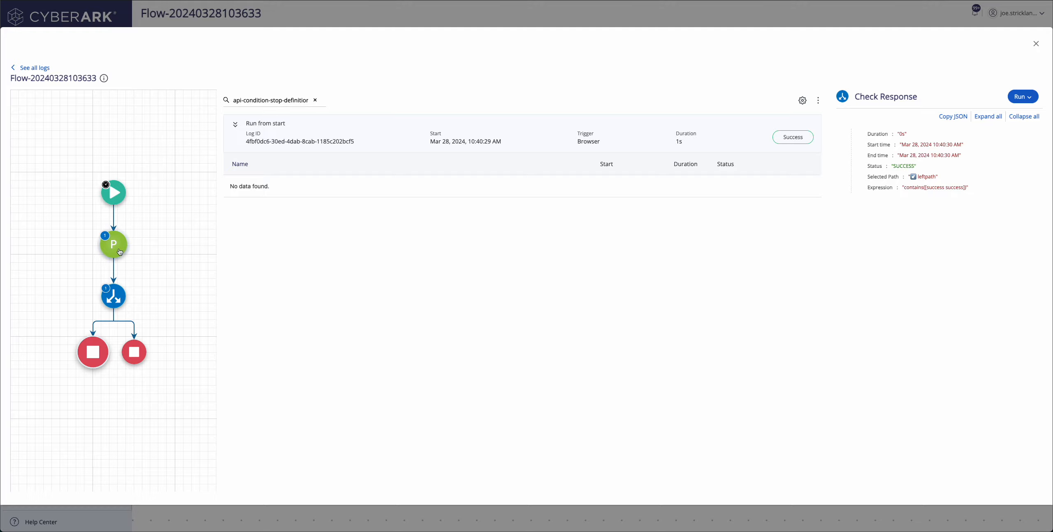
left_click(1036, 44)
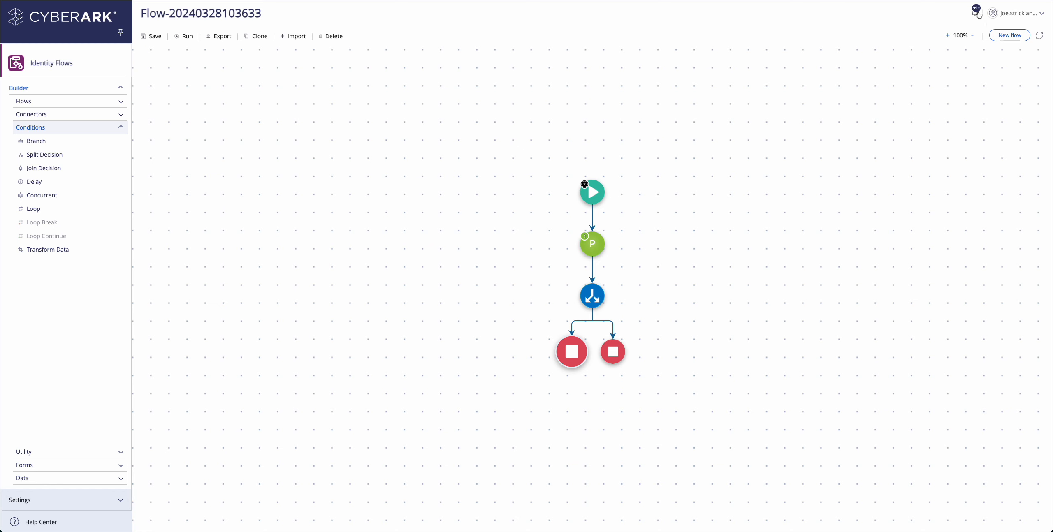
Open Mod_DemoFlow's run log and inspect Check Body, Concat Fields Of Body and the Stop step's body.
left_click(975, 12)
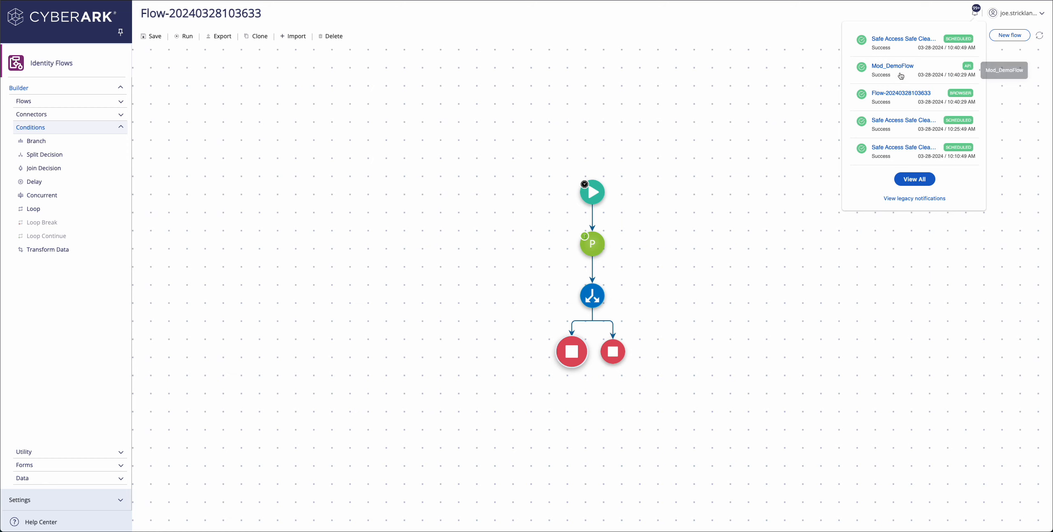
left_click(900, 76)
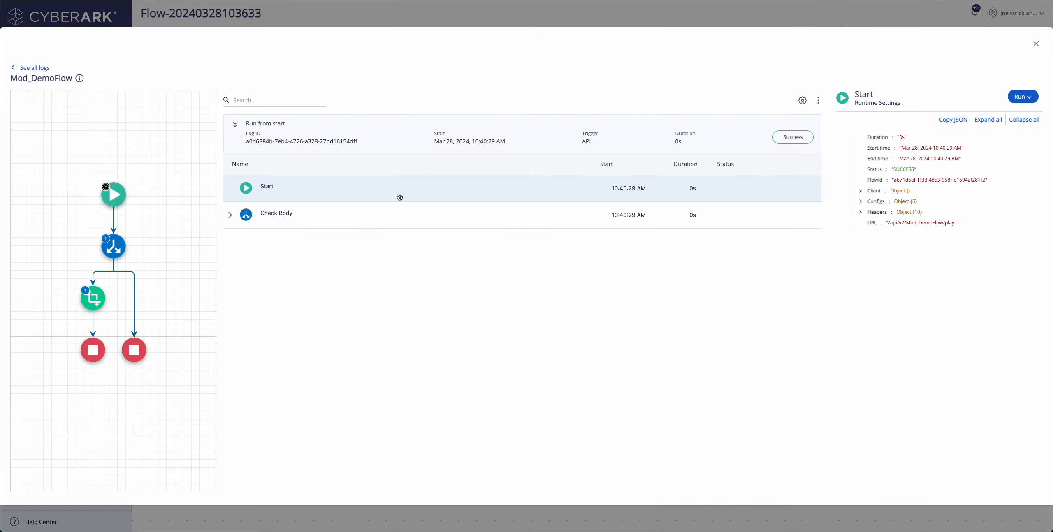
left_click(230, 215)
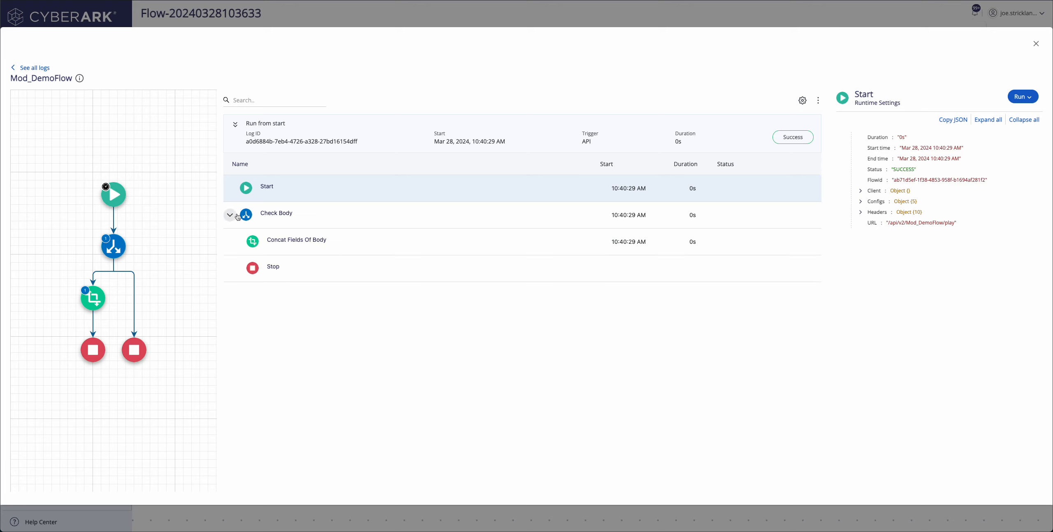
left_click(296, 223)
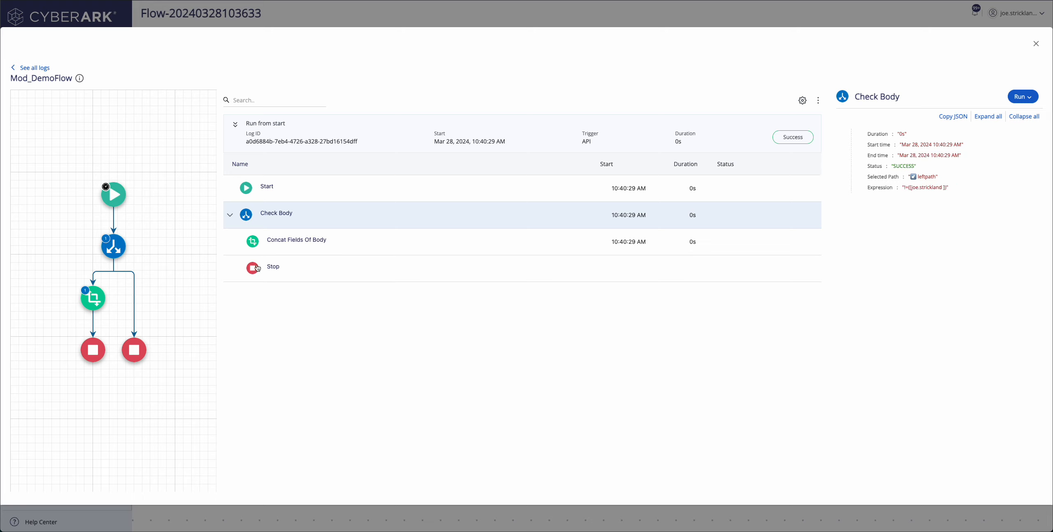
left_click(286, 241)
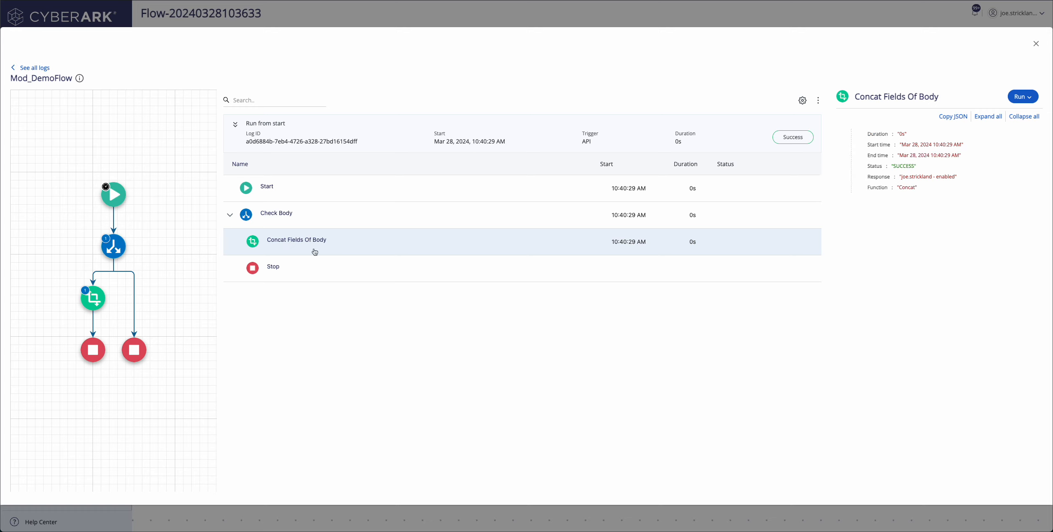
left_click(302, 268)
left_click(859, 155)
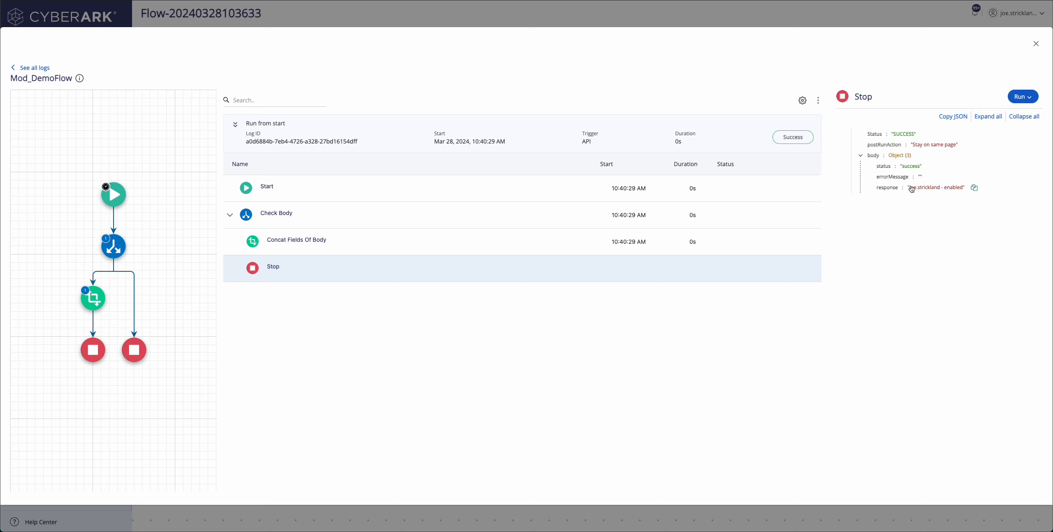